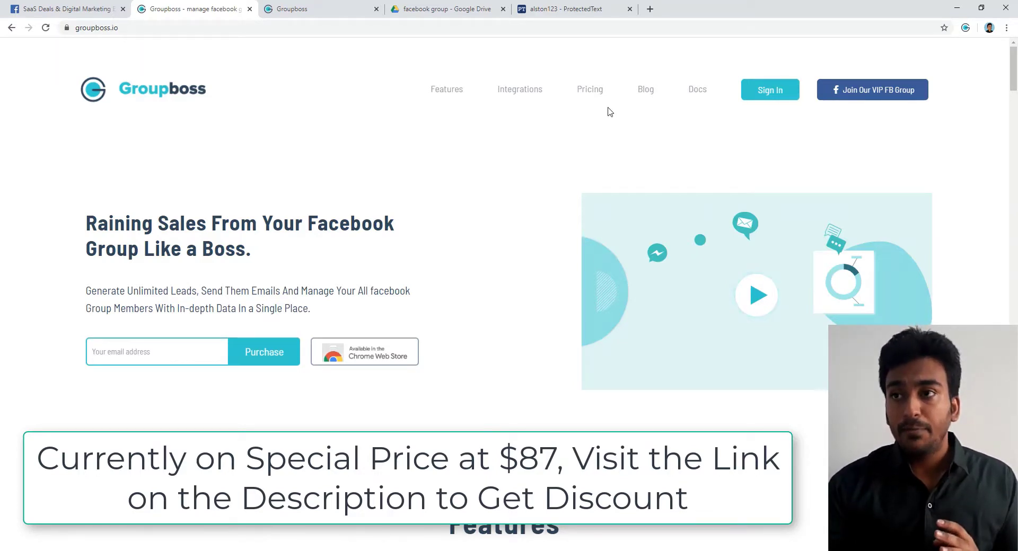
Step: Review the Groupboss pricing section and read the FAQ answer on how to get a refund
click(596, 93)
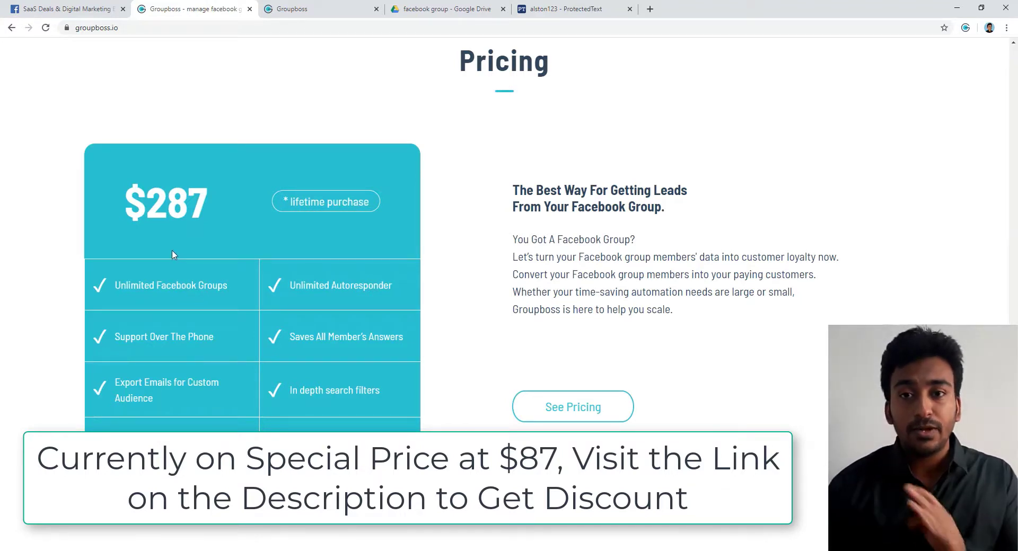
scroll(170, 254, down, 15)
click(155, 268)
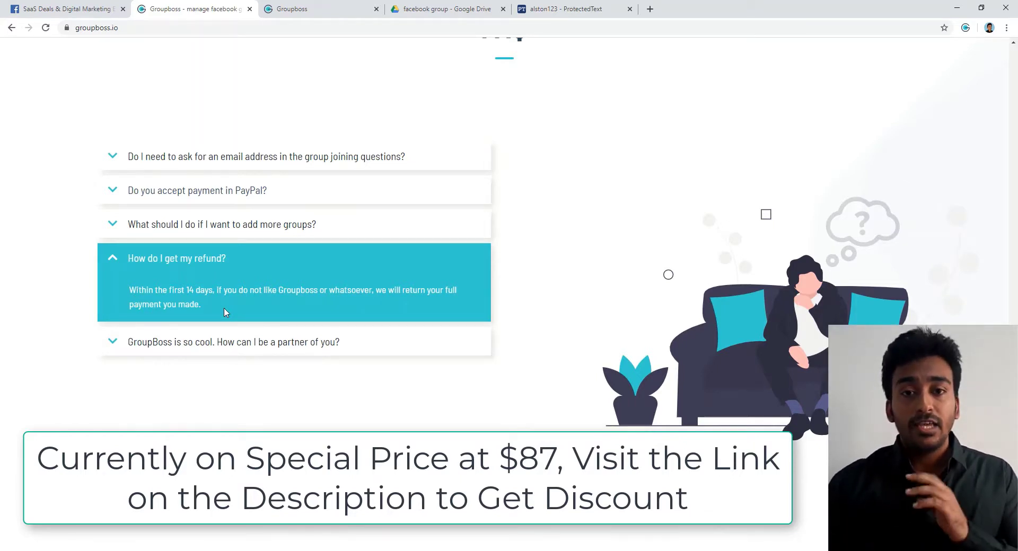
scroll(223, 312, up, 20)
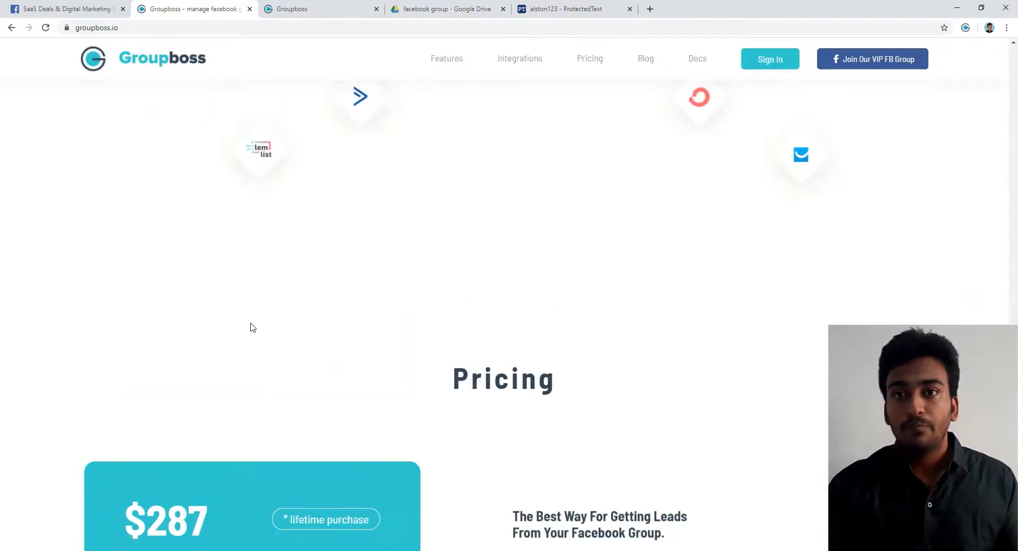
scroll(251, 329, up, 20)
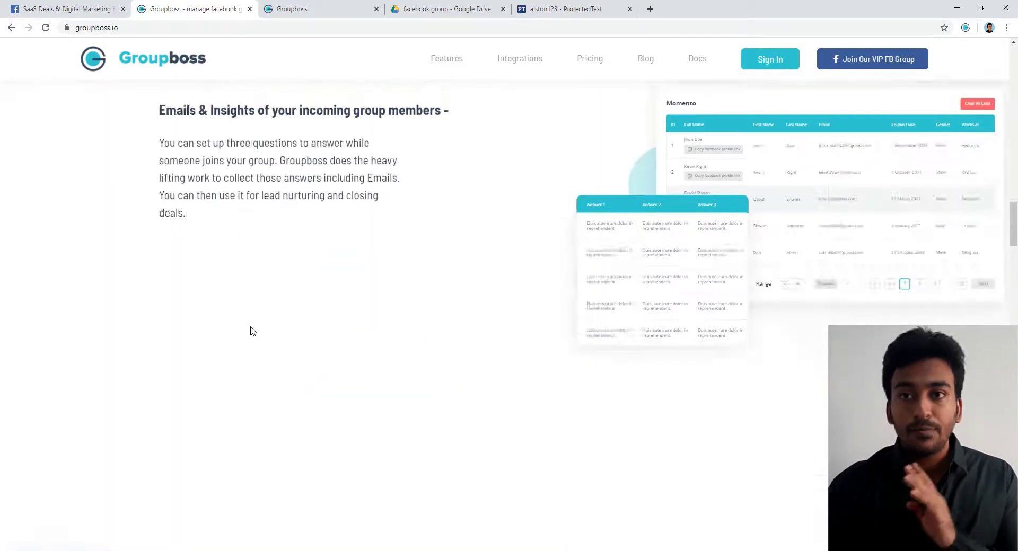
scroll(252, 332, up, 15)
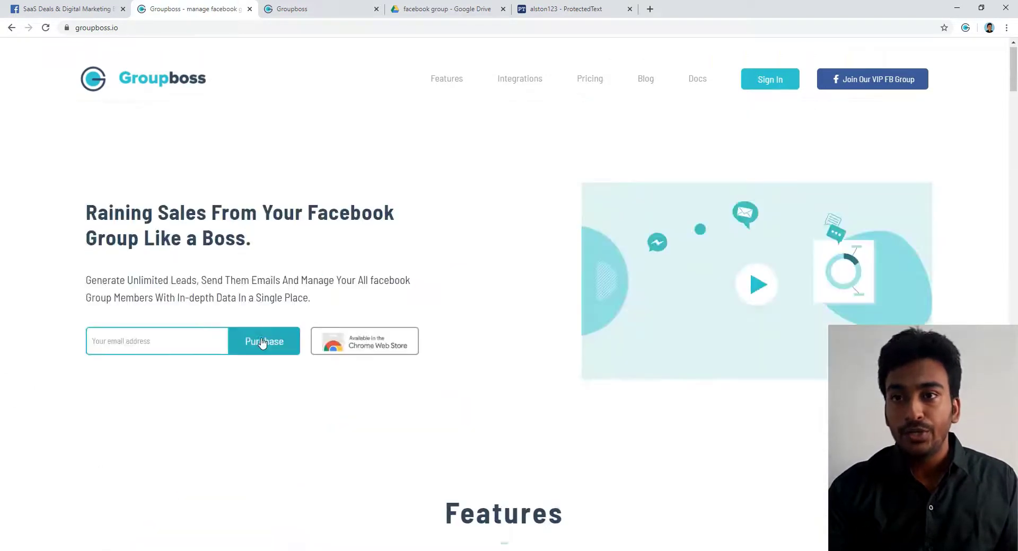
Step: View the Groupboss extension's Chrome Web Store listing from the homepage, then close it
click(343, 347)
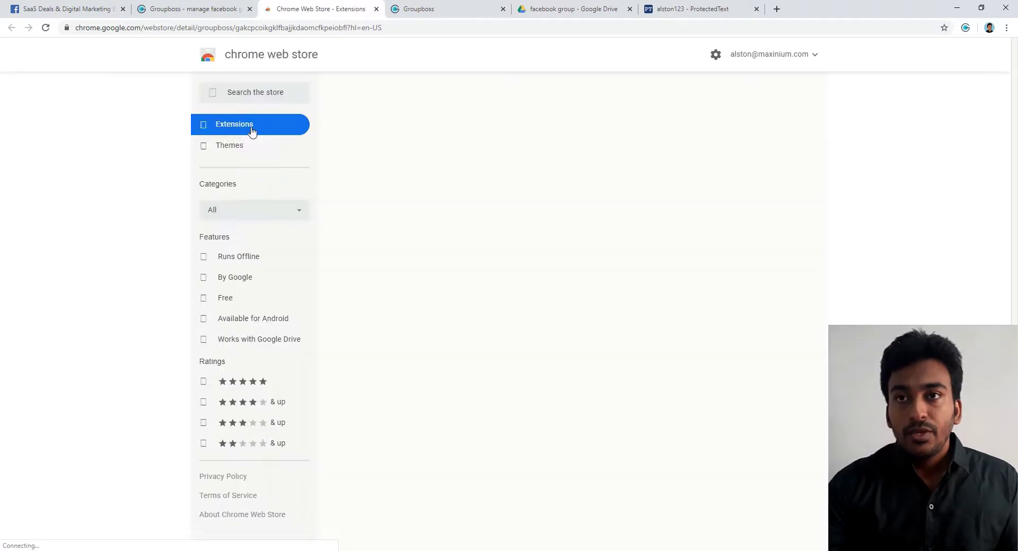
drag(318, 9, 222, 9)
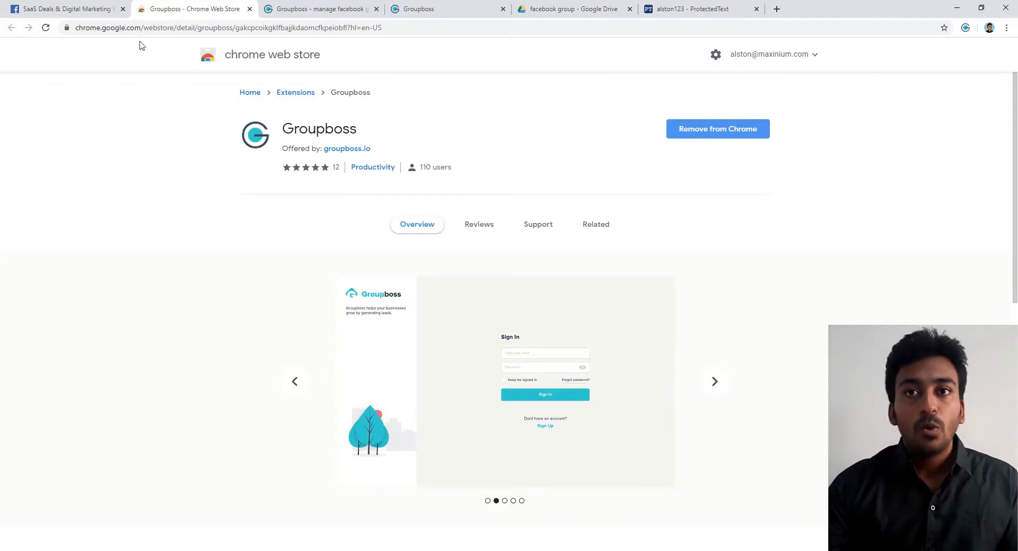
click(250, 9)
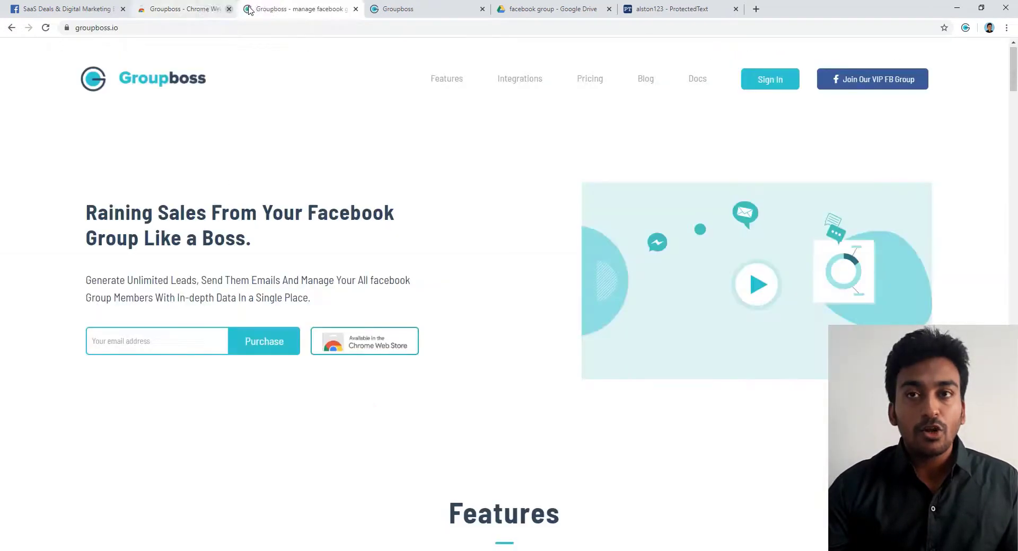
Step: On the Facebook group page, select the SaaS Deals & Digital Marketing Entrepreneurs group in the Groupboss extension and clear its Google sheet URL
click(97, 15)
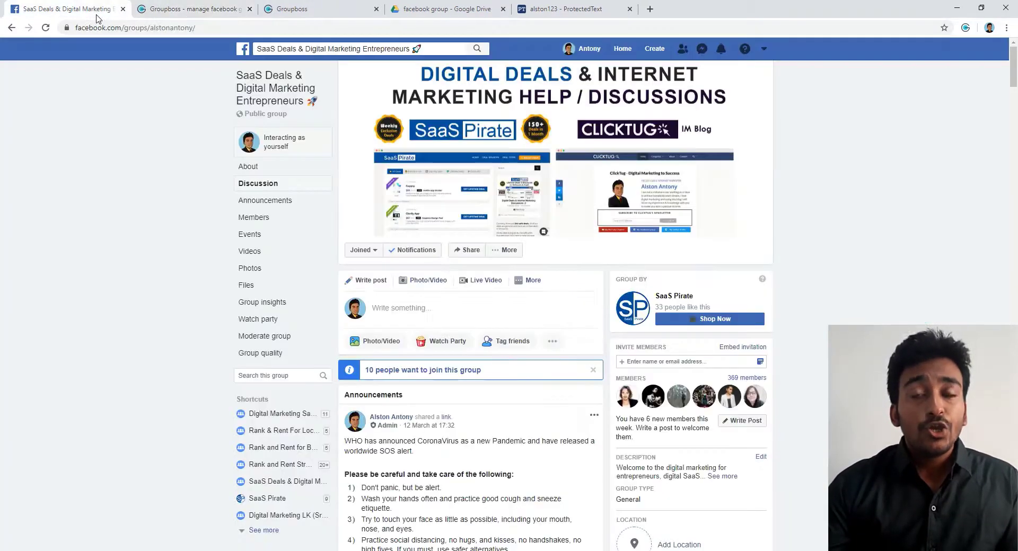
right_click(101, 95)
click(123, 131)
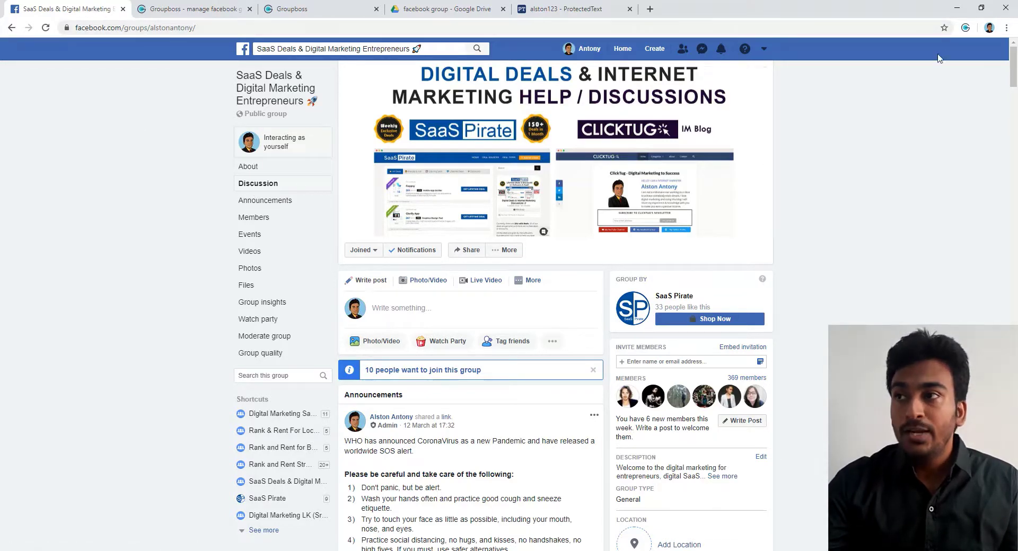
click(965, 28)
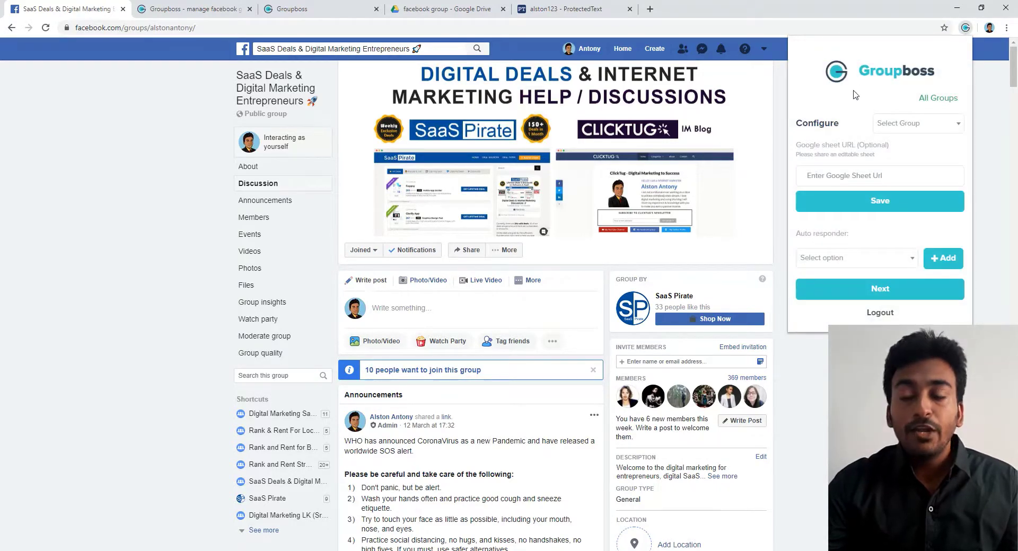
click(902, 126)
click(901, 166)
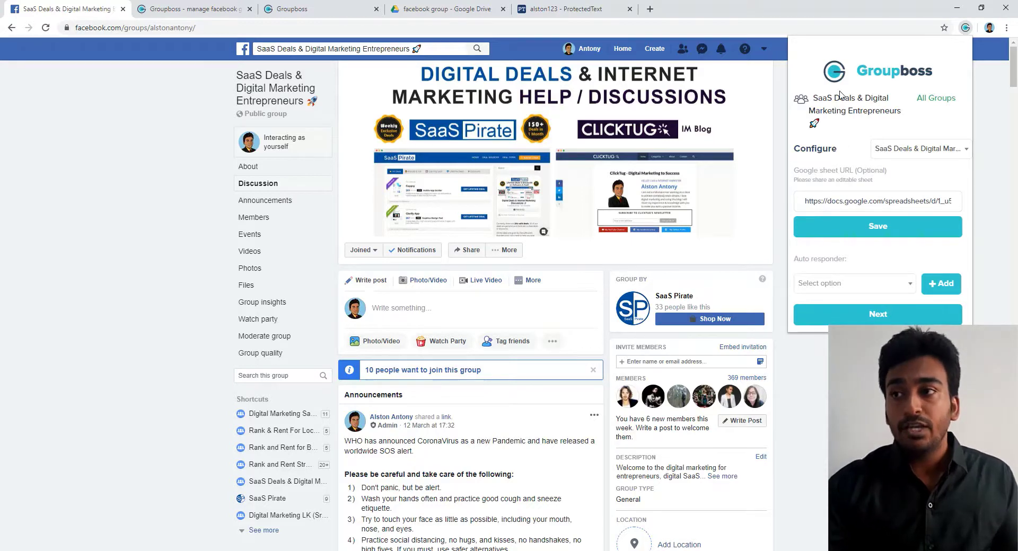
triple_click(828, 195)
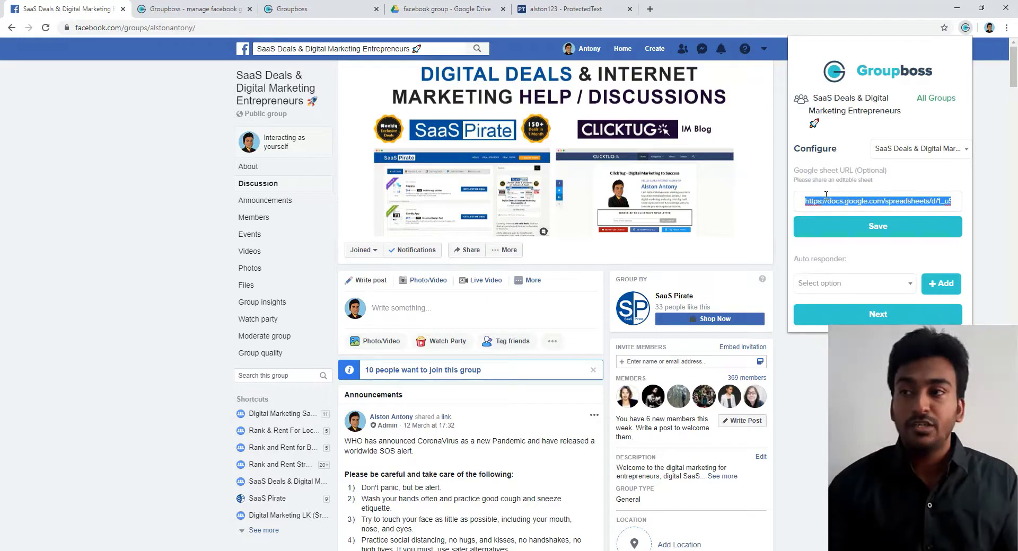
key(BackSpace)
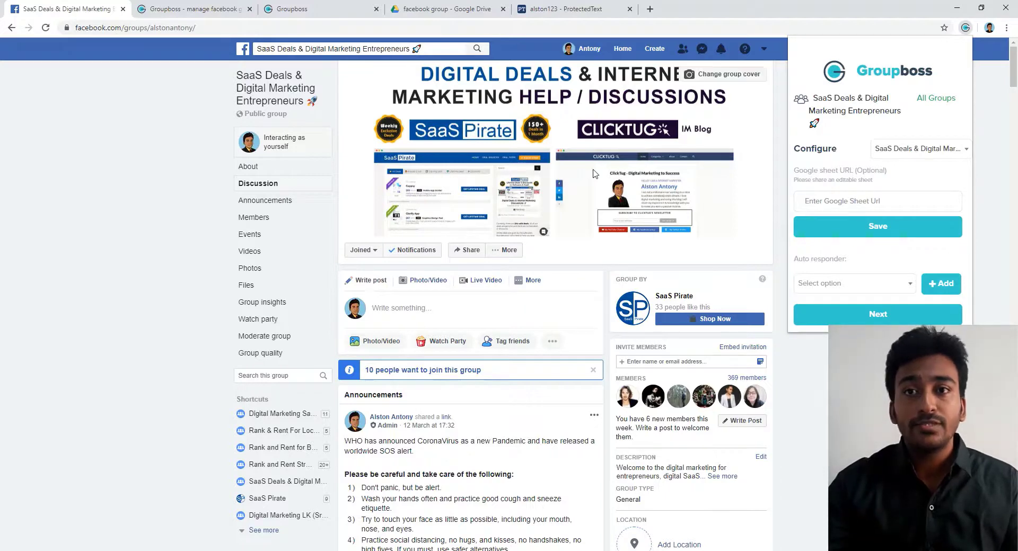
Step: Create a new Google Sheets spreadsheet in the "facebook group" Drive folder and name it "Leads"
click(432, 9)
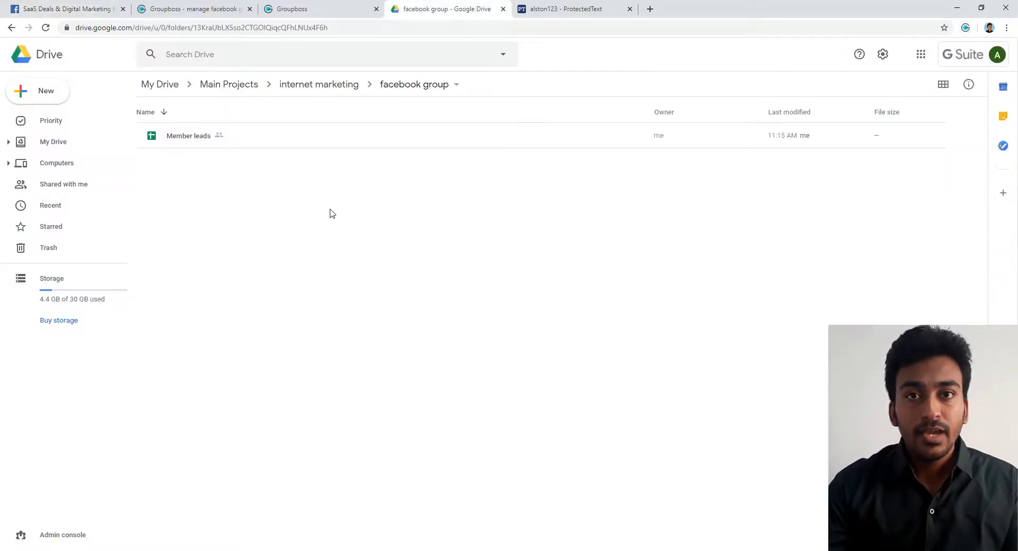
click(43, 91)
mouse_move(152, 181)
click(201, 188)
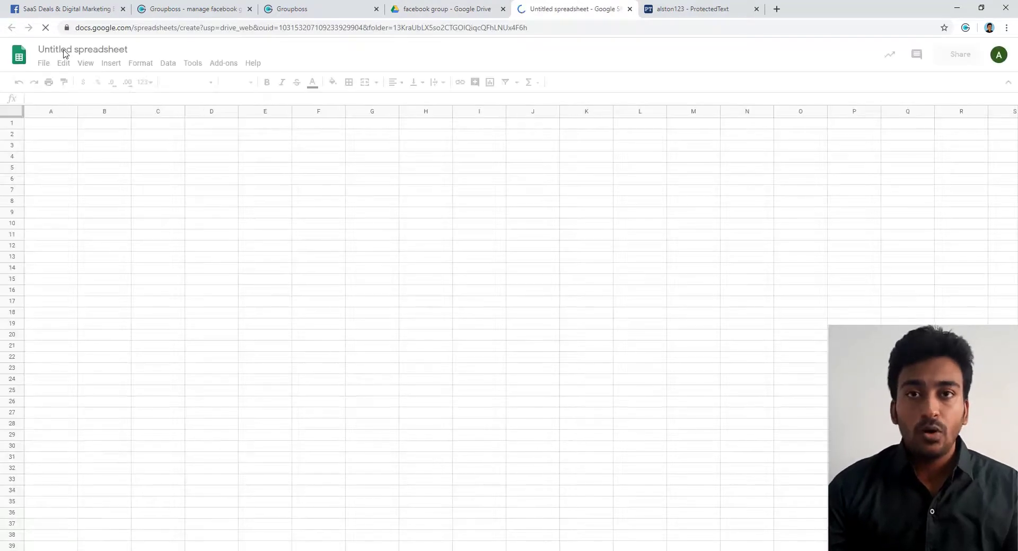
click(63, 51)
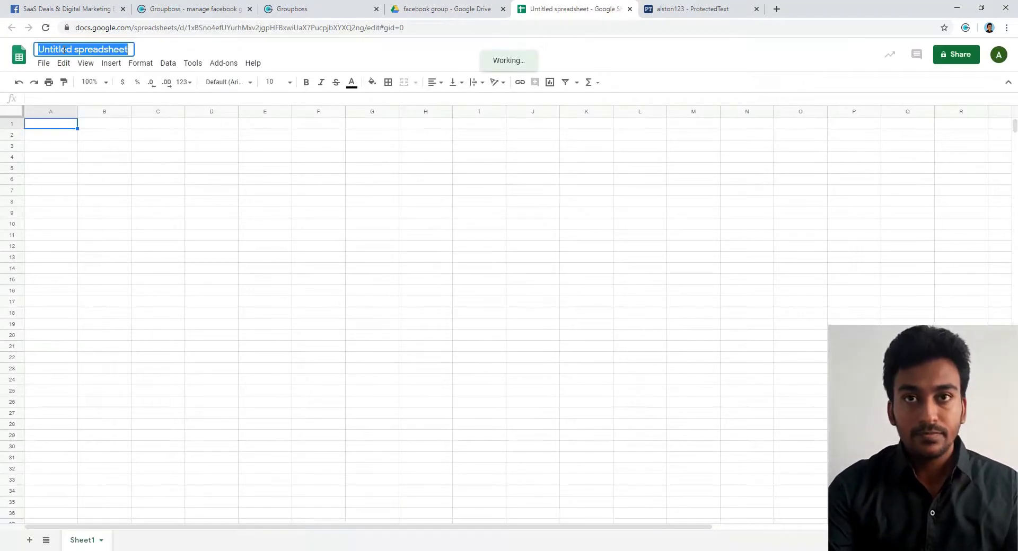
text(Leads)
key(Return)
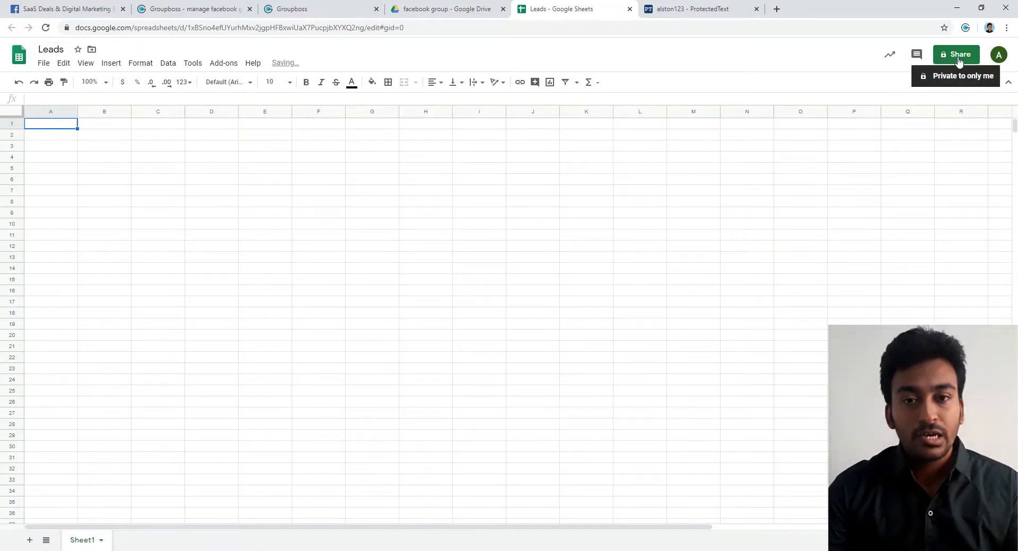
Step: Share the Leads spreadsheet so anyone with the link can edit, and copy its sharing link
click(957, 56)
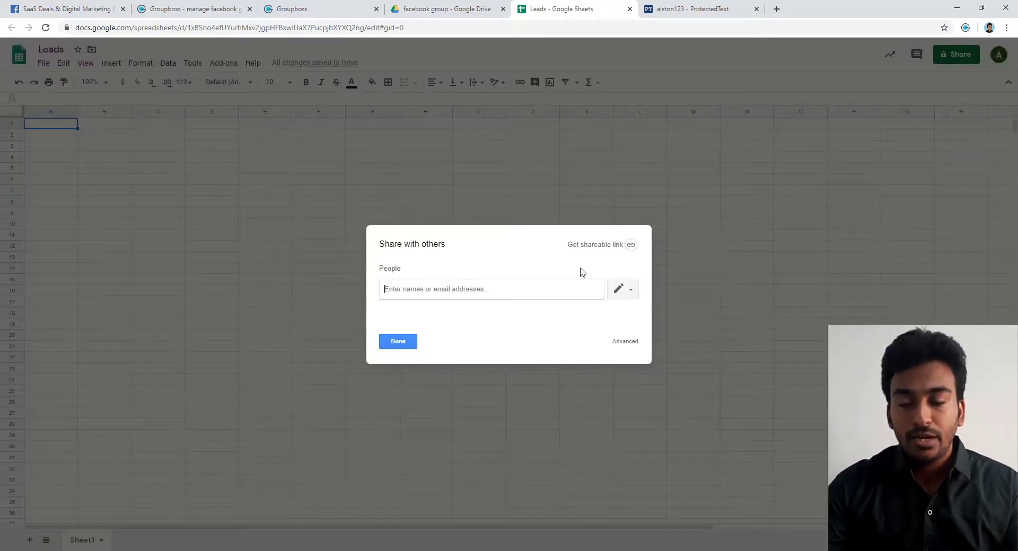
click(579, 245)
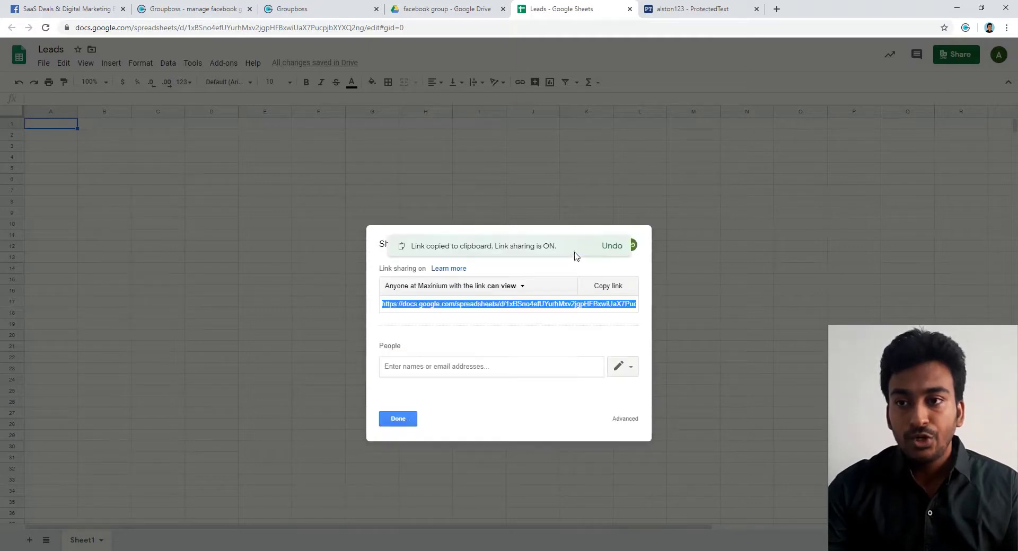
click(482, 287)
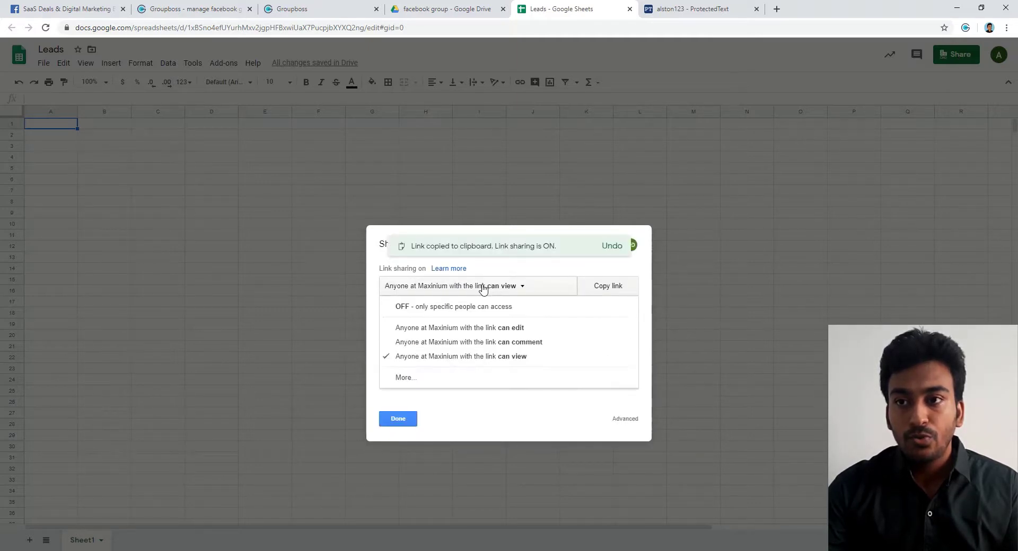
click(421, 377)
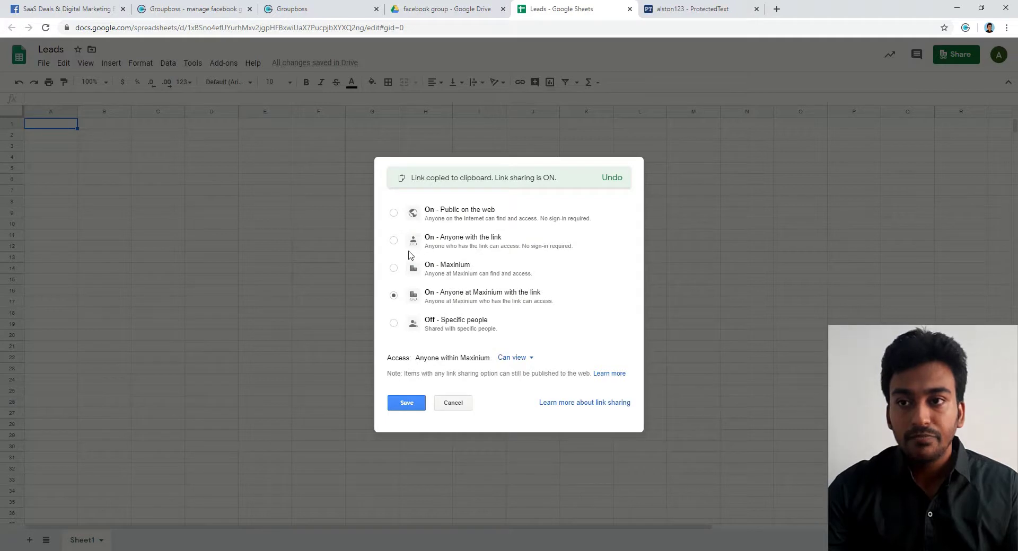
click(393, 241)
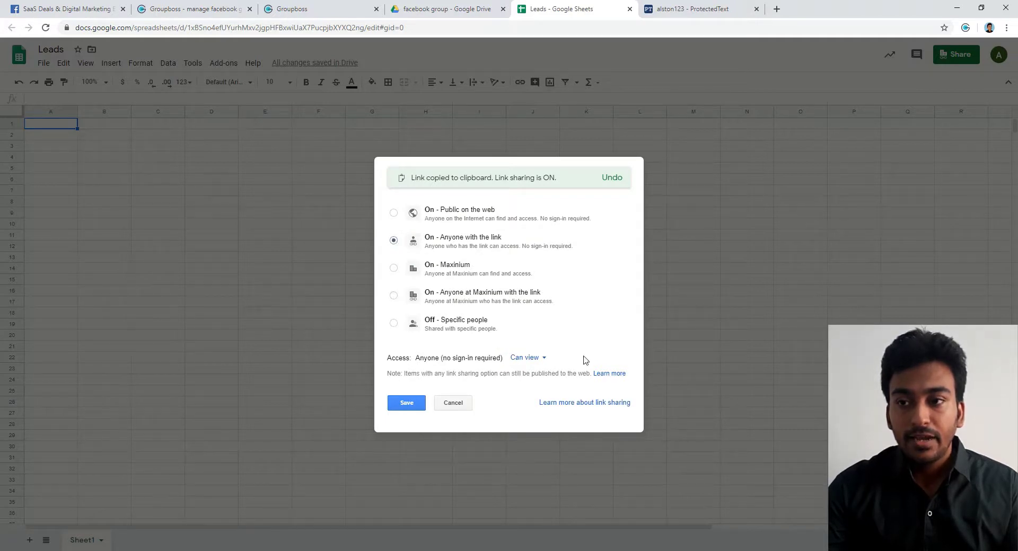
click(527, 357)
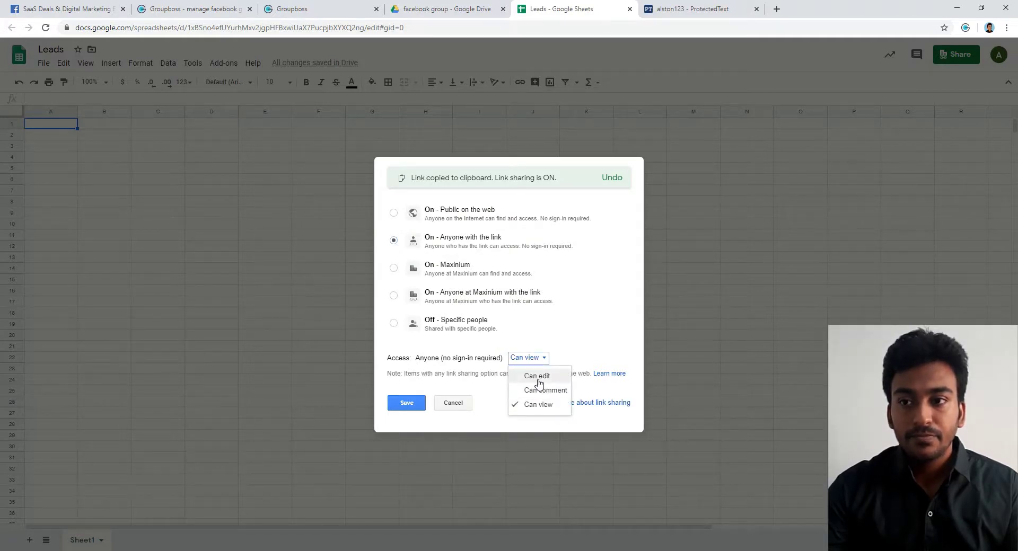
click(537, 376)
click(408, 405)
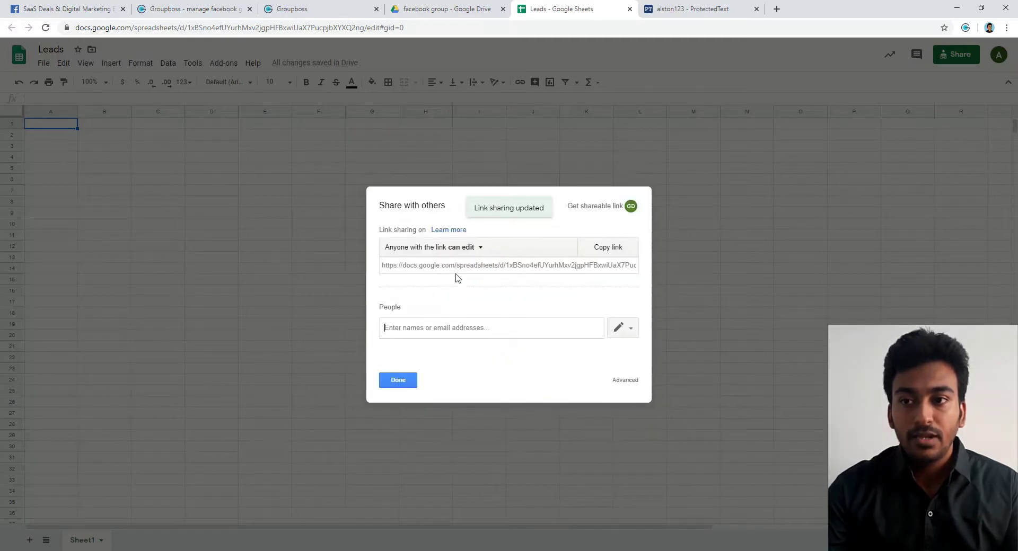
click(594, 249)
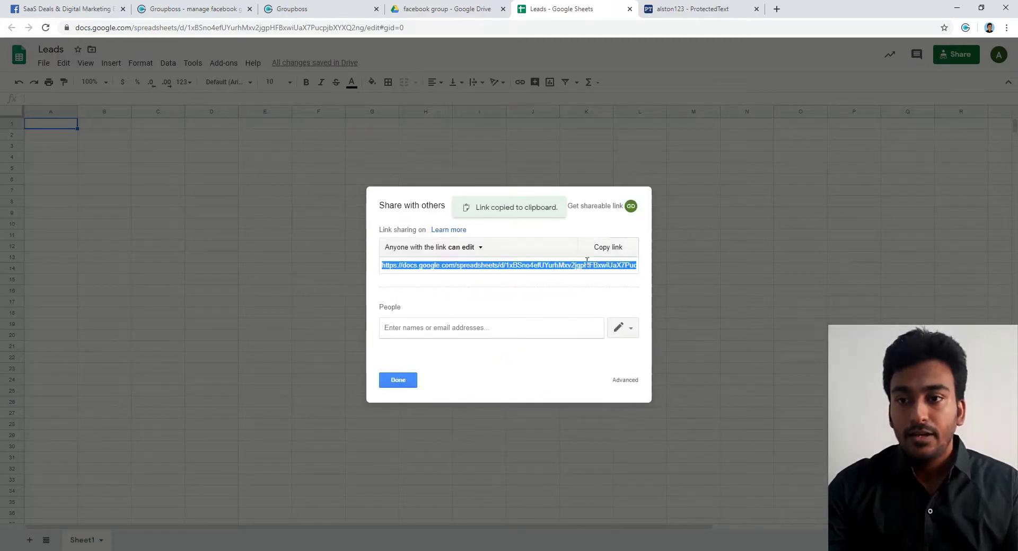
click(398, 381)
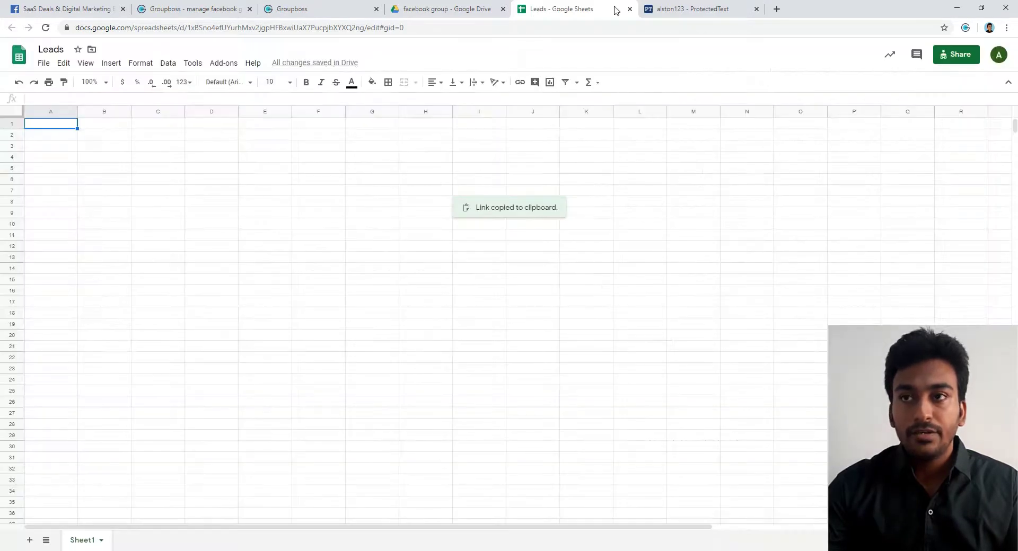
Step: Back on the Facebook group page, save the copied Leads sheet link as the SaaS Deals & Digital Marketing Entrepreneurs group's Google sheet URL in Groupboss
click(32, 7)
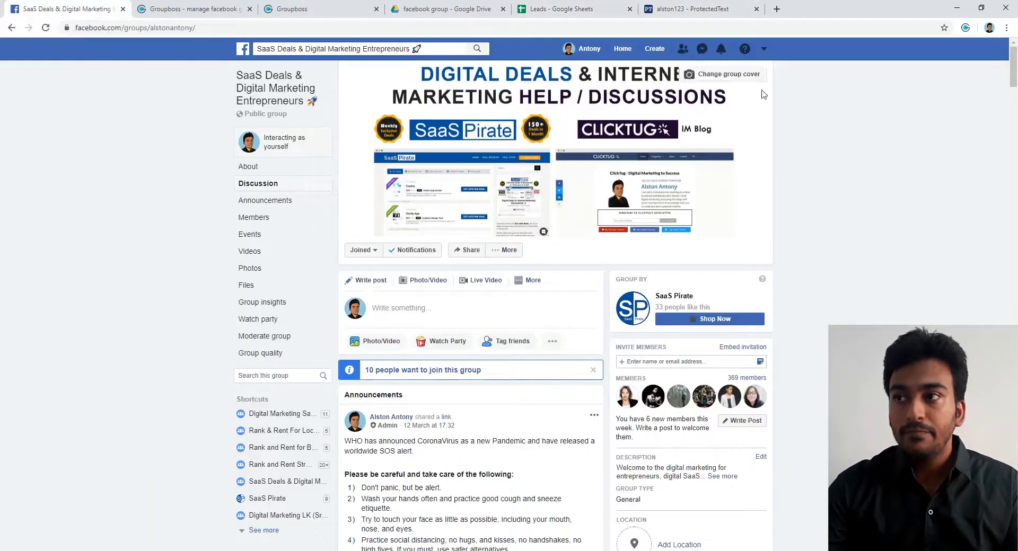
click(966, 27)
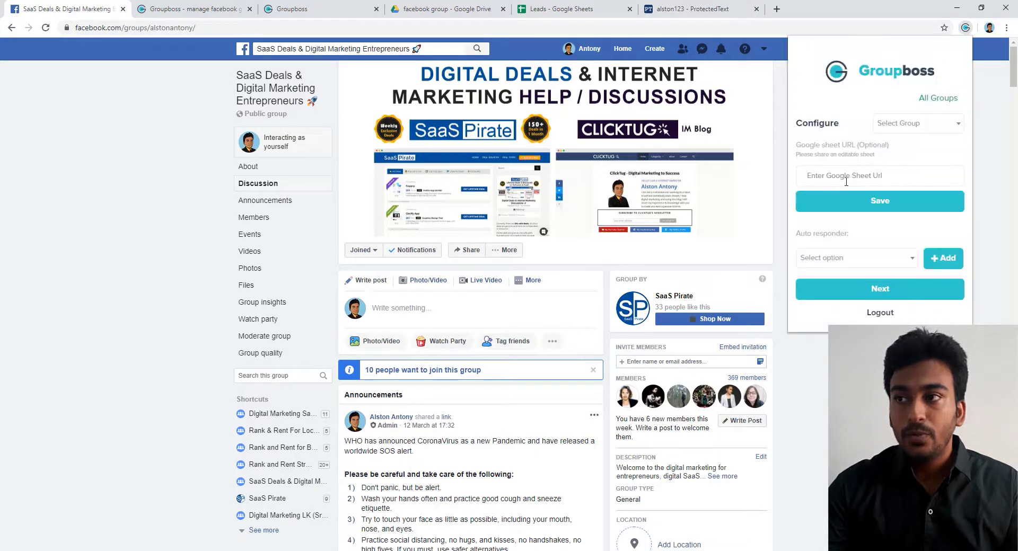
click(910, 137)
click(899, 166)
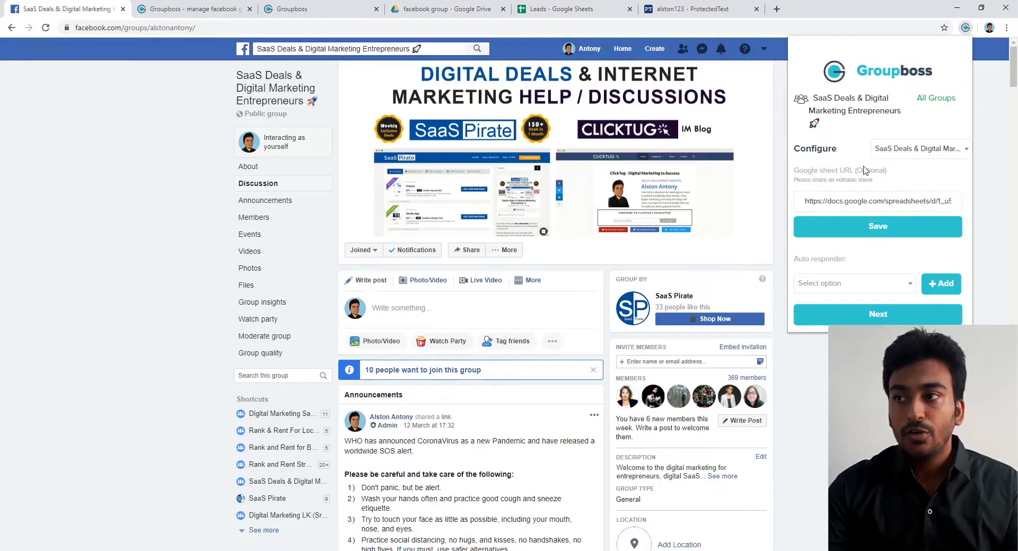
click(828, 204)
key(End)
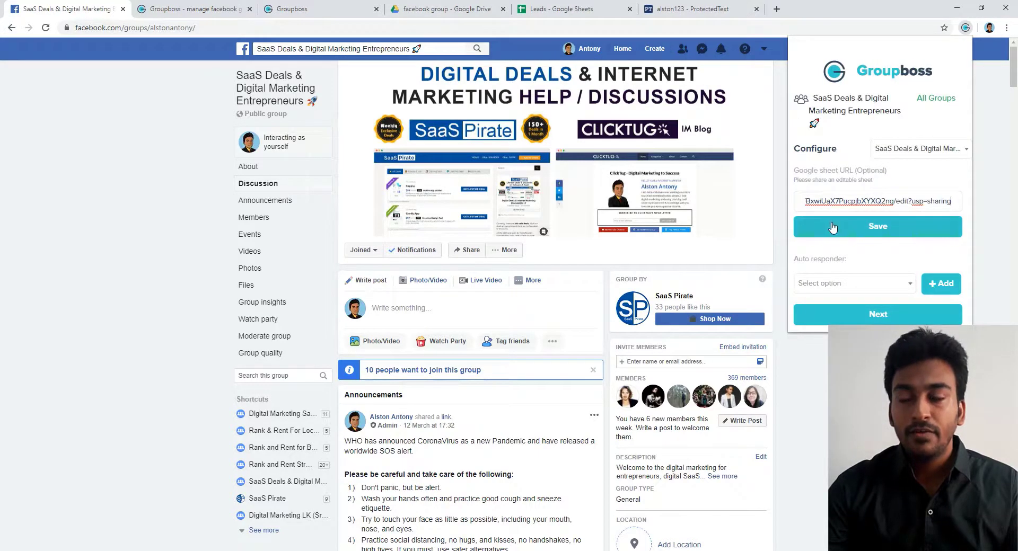
click(832, 227)
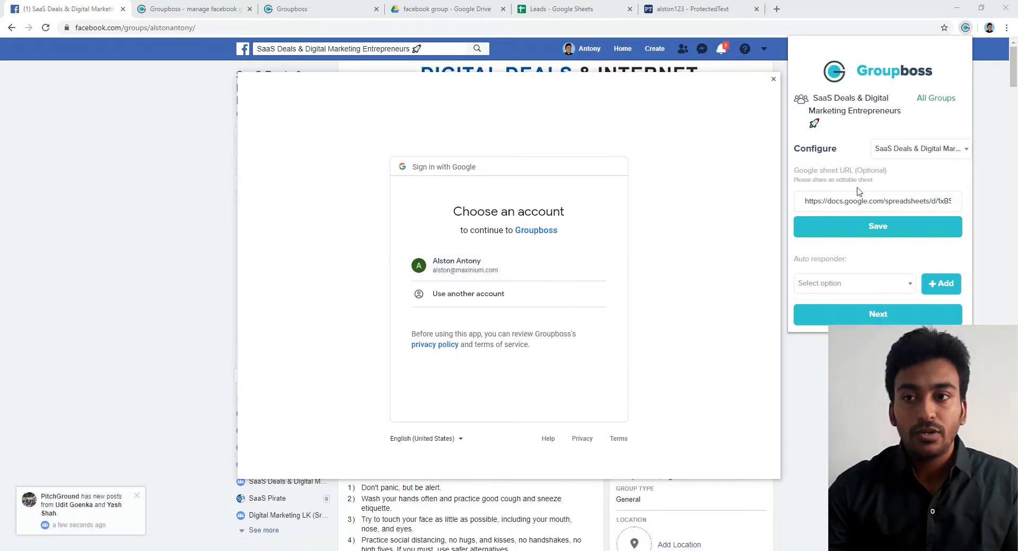
Step: Authorize Groupboss to access the Google account's spreadsheets despite the unverified app status, and save the group's Google sheet URL
click(472, 261)
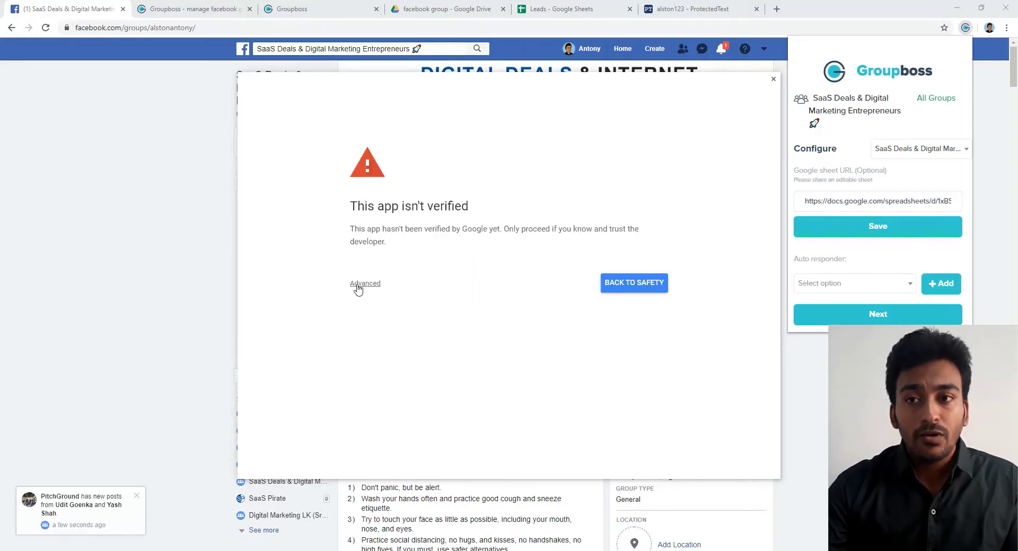
click(358, 287)
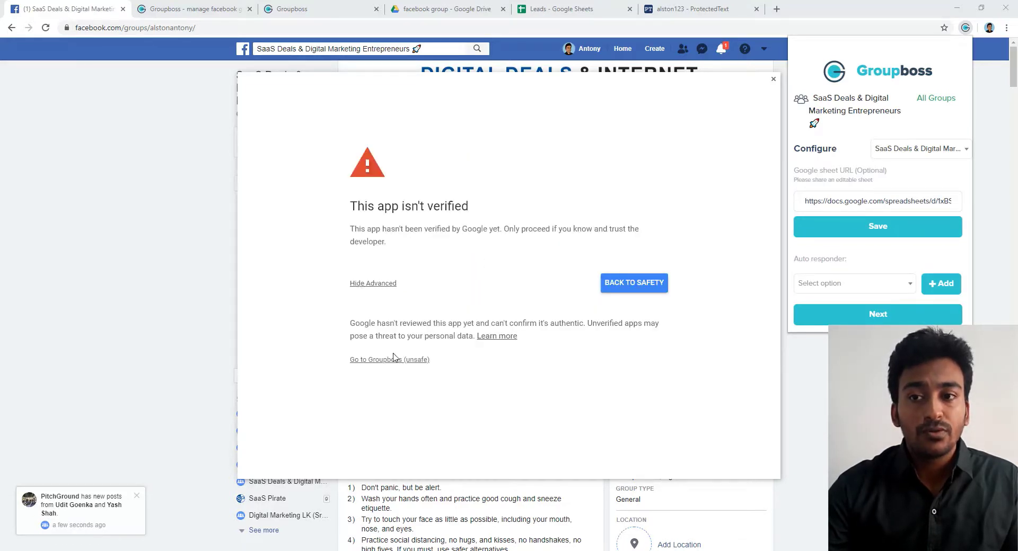
click(425, 361)
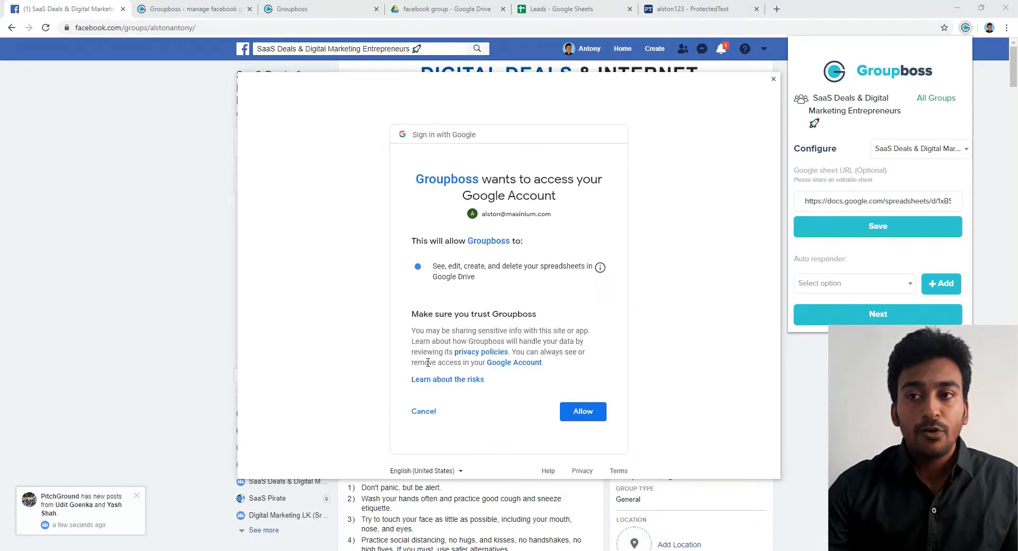
click(574, 416)
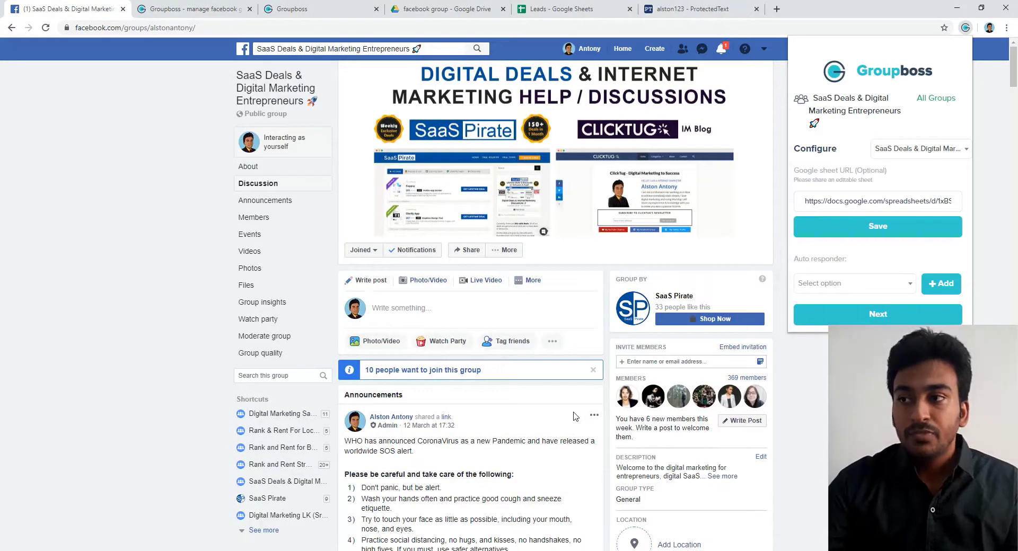
click(904, 232)
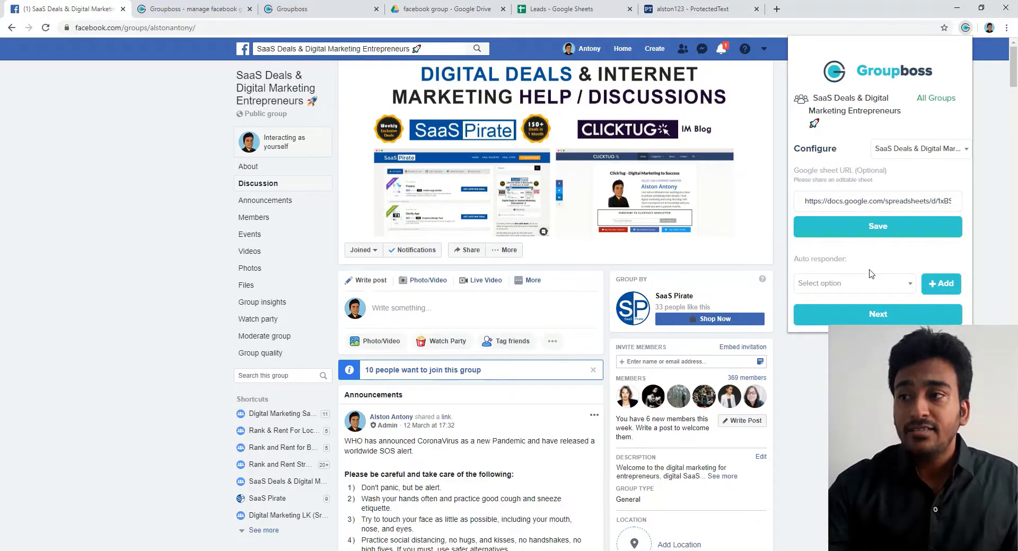
Step: View the connection fields required for the MailChimp auto responder and leave them without saving
click(836, 285)
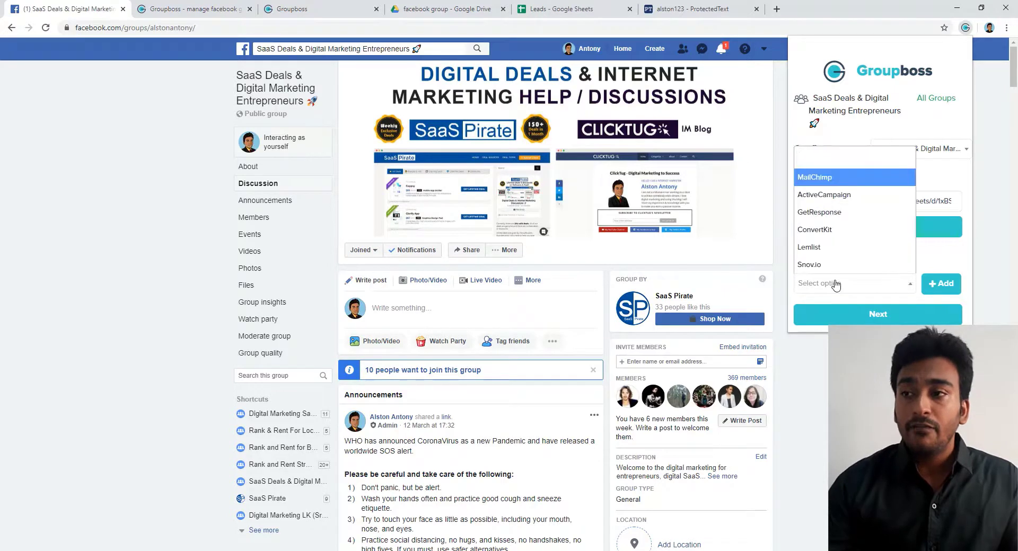
click(830, 183)
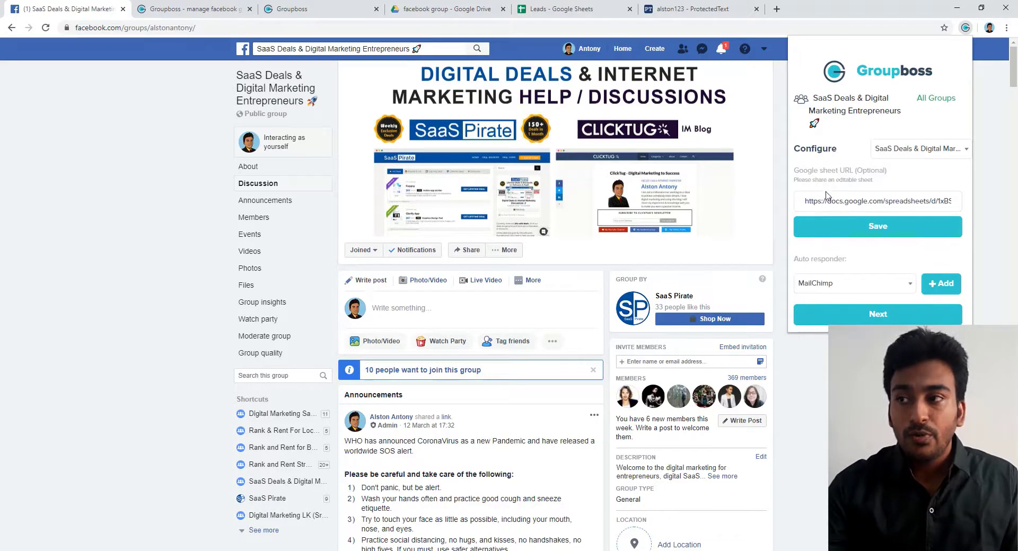
click(937, 290)
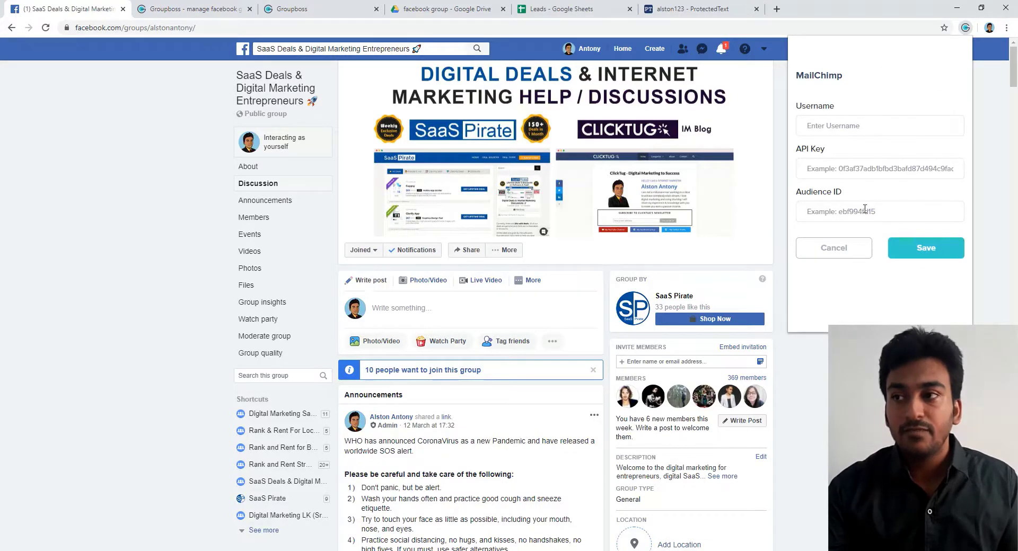
click(835, 250)
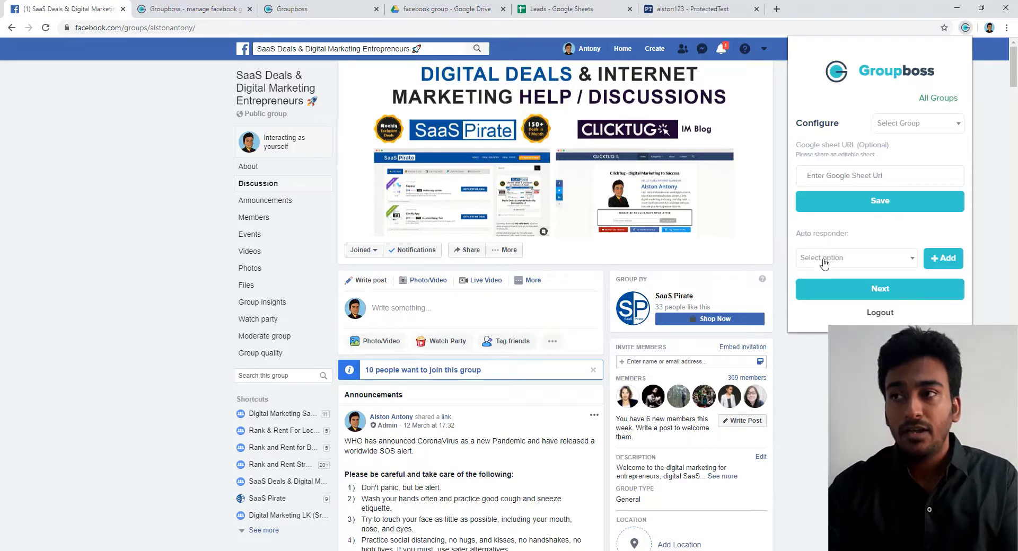
Step: Reselect the SaaS Deals & Digital Marketing Entrepreneurs group in Groupboss, save its Google sheet URL, and look through the auto responder options
click(894, 132)
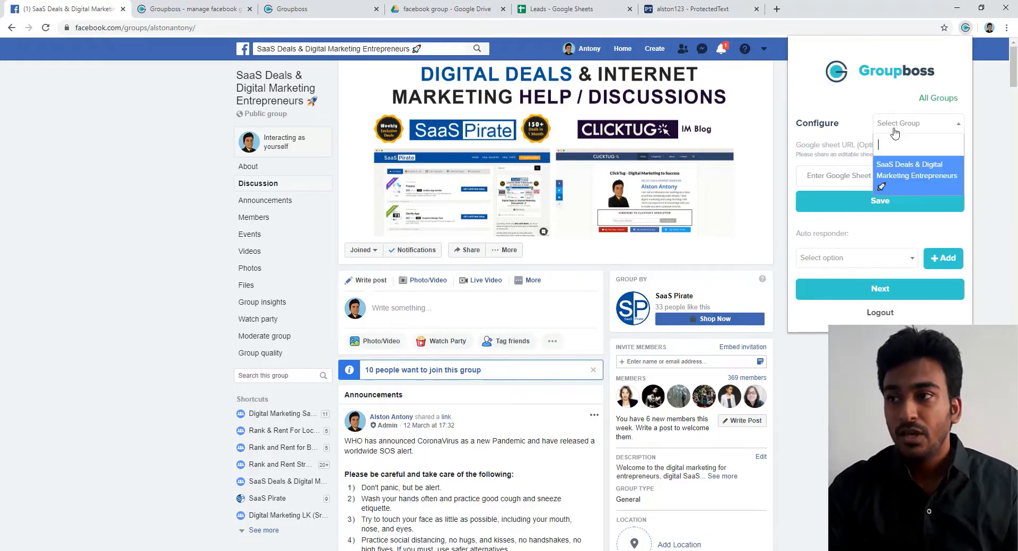
click(897, 164)
click(838, 228)
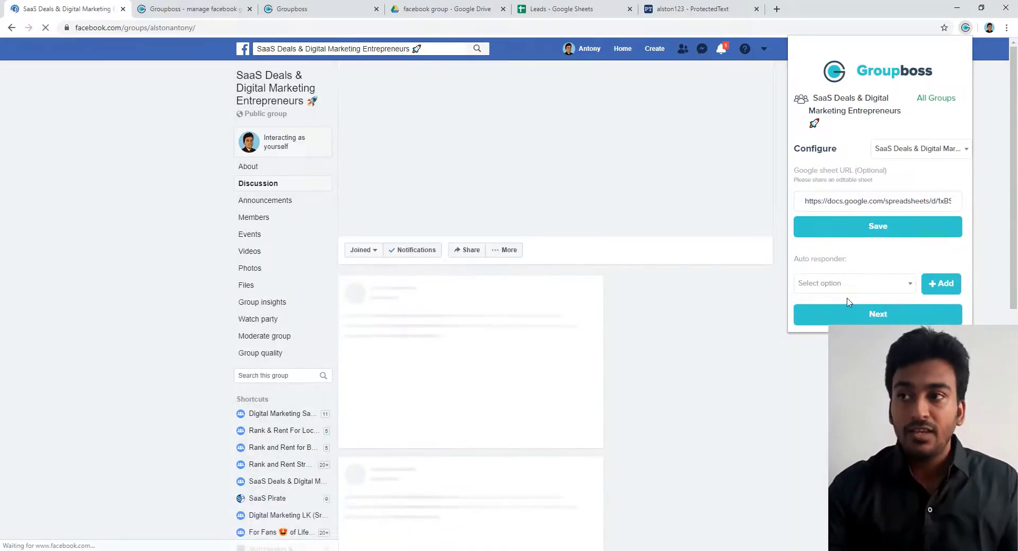
click(850, 294)
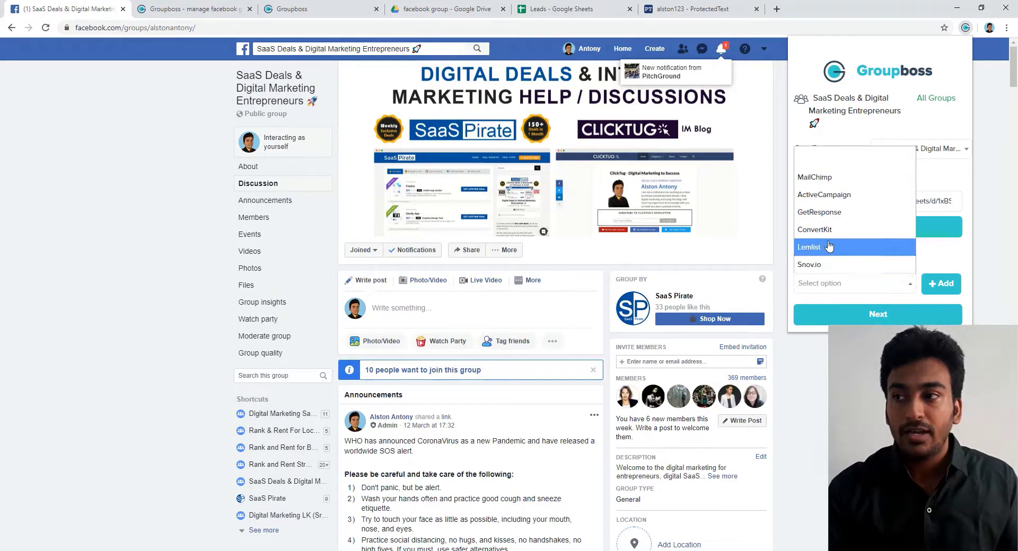
click(931, 262)
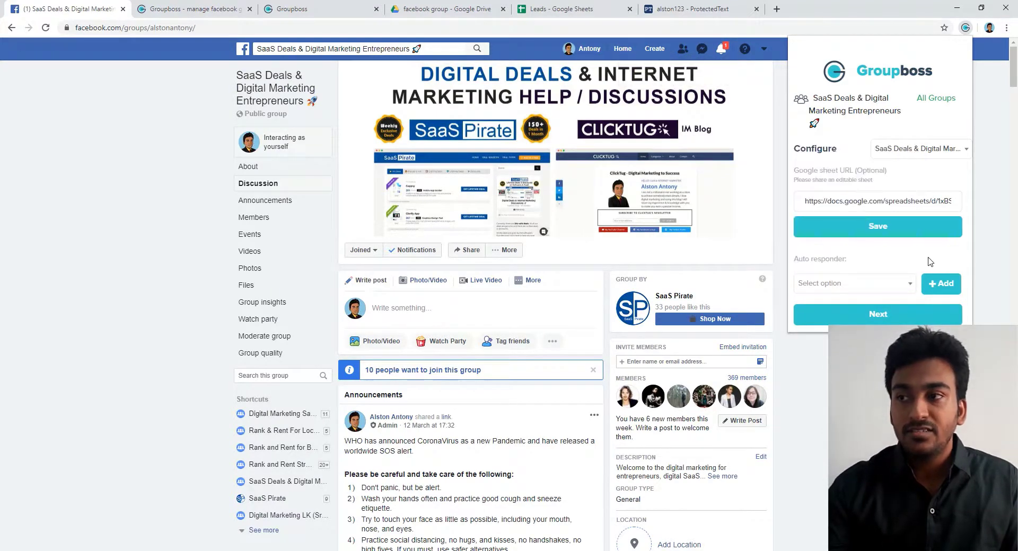
click(868, 218)
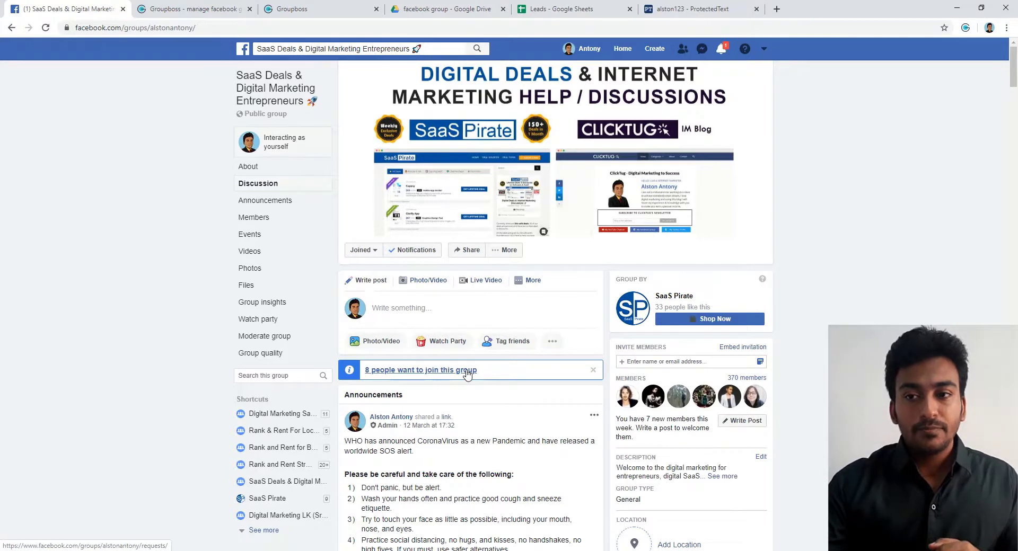
Step: Open the group's pending member requests and approve the first request through GroupBoss
click(467, 375)
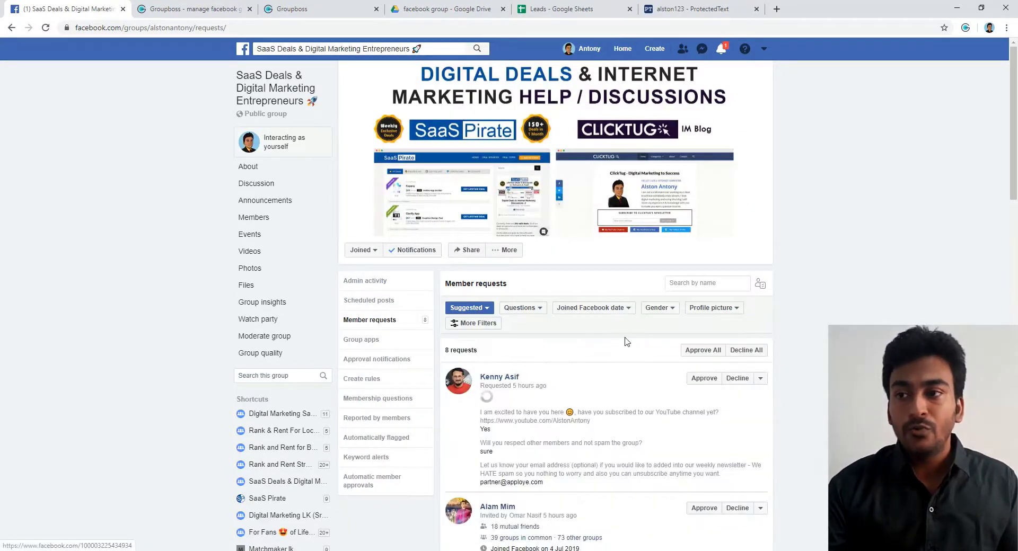
scroll(789, 316, down, 2)
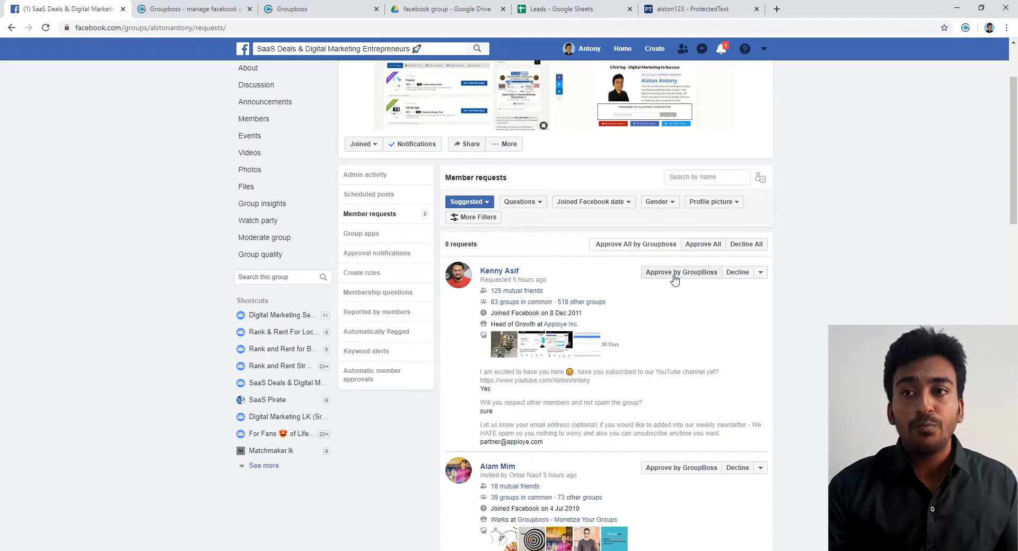
click(673, 273)
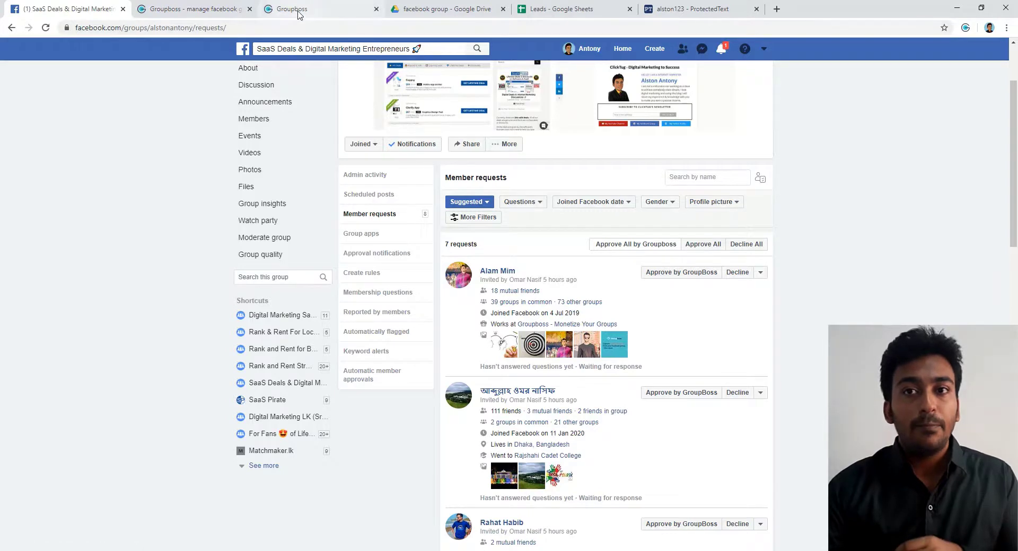
Step: Switch to the Groupboss data table page, reload the group's leads, and download them as a CSV file
click(299, 13)
right_click(239, 129)
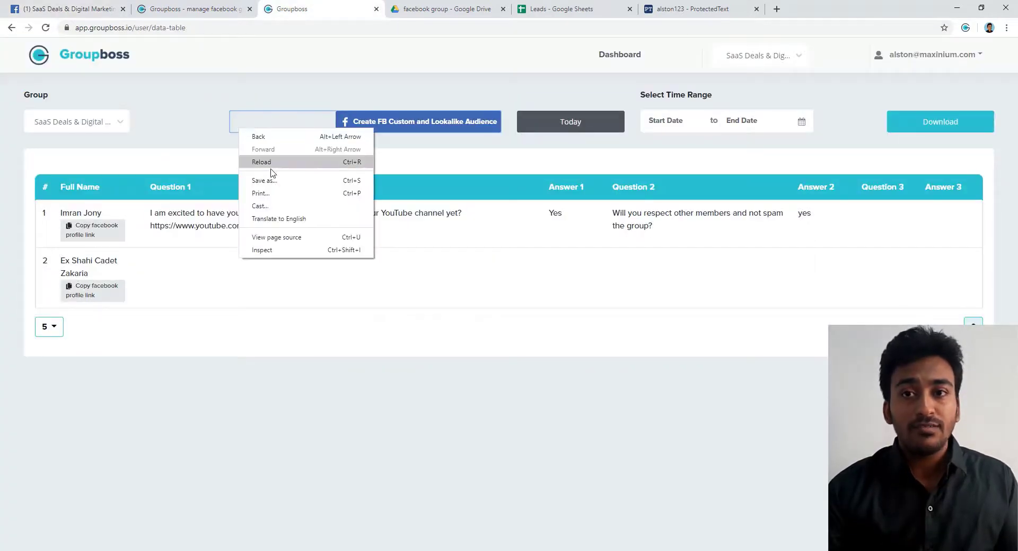
click(262, 162)
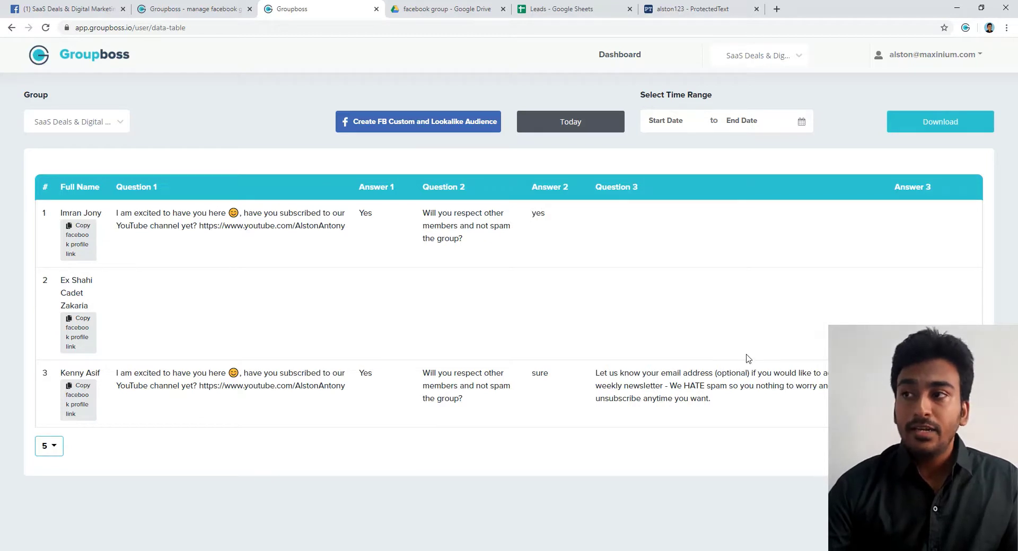
click(957, 127)
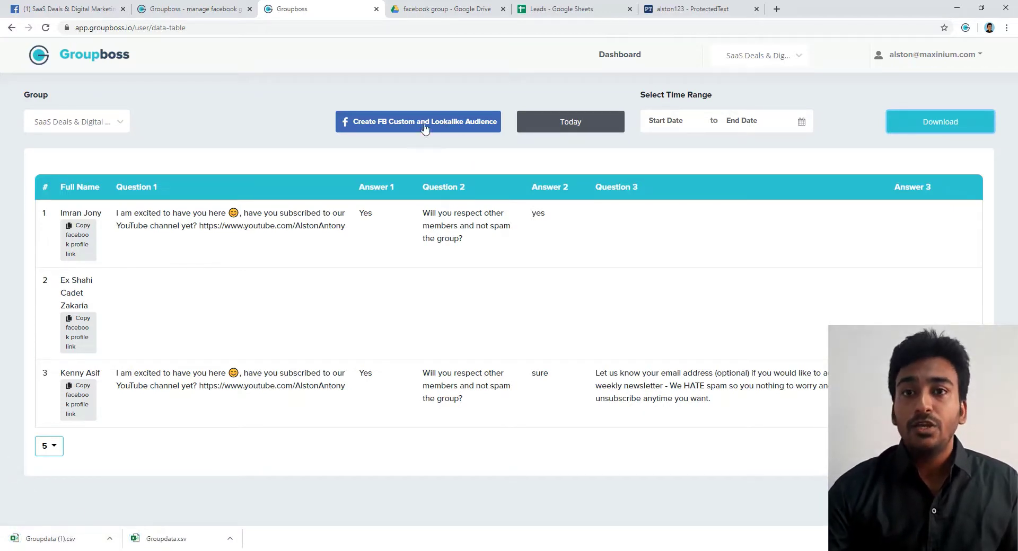
Step: Look at the time range calendar and the group selector of the leads table without changing either filter
click(684, 126)
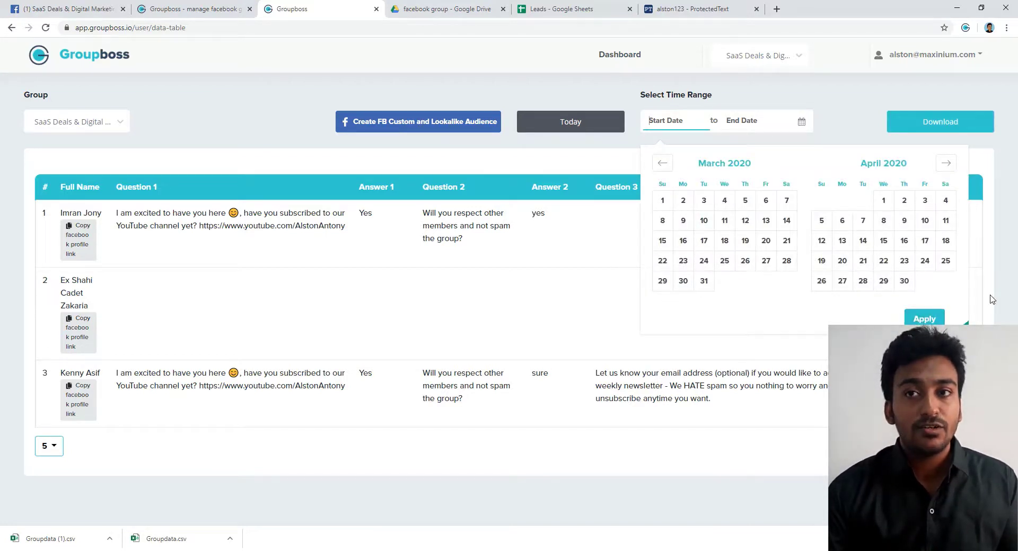
click(427, 162)
click(81, 125)
click(184, 119)
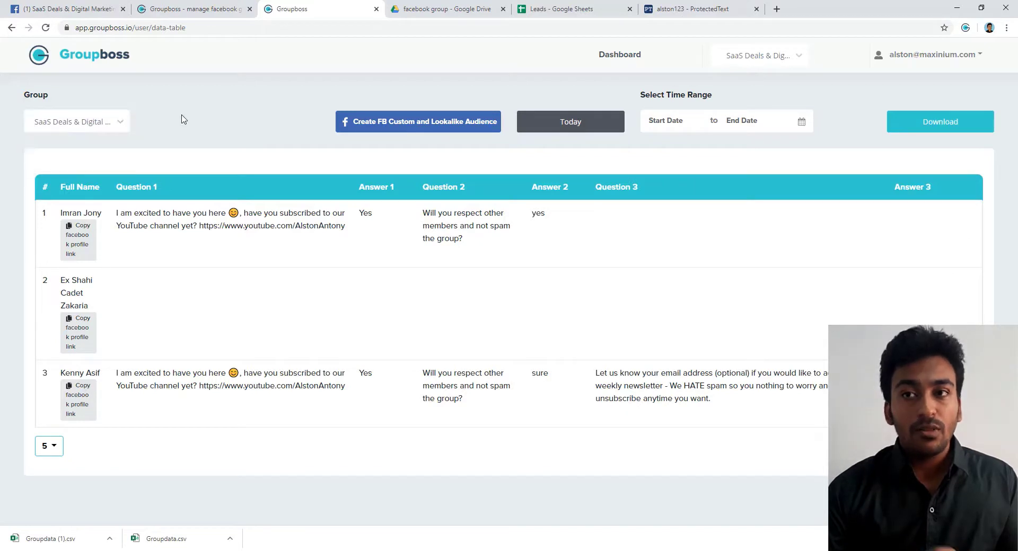
Step: Check the approved member's row in the Leads spreadsheet, including the e-mail recorded under Answer 3
click(563, 14)
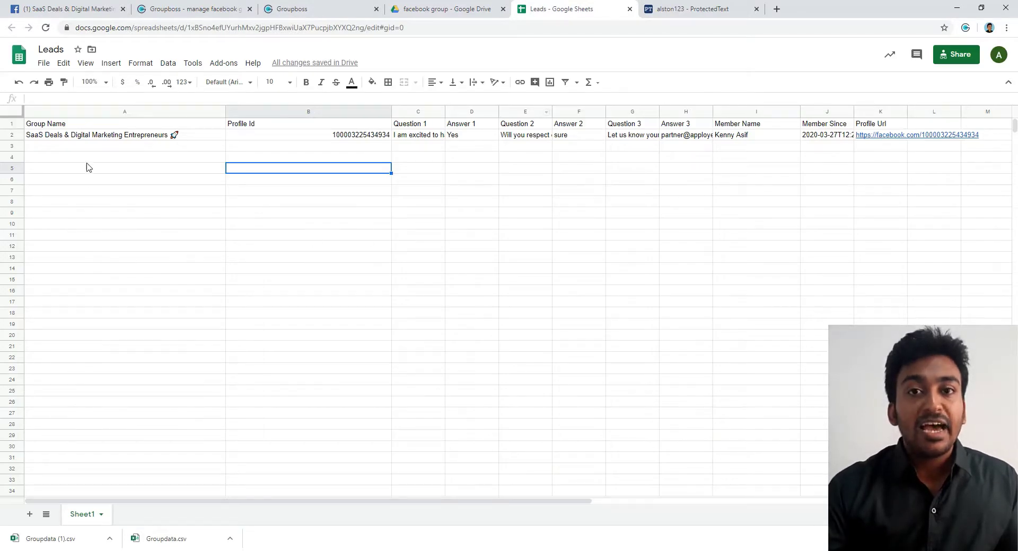
click(79, 148)
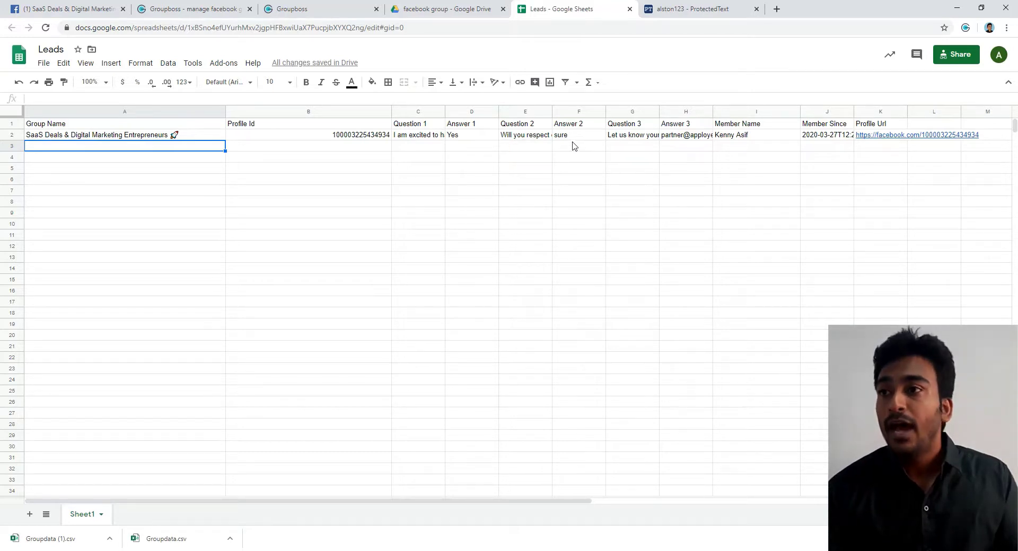
click(677, 138)
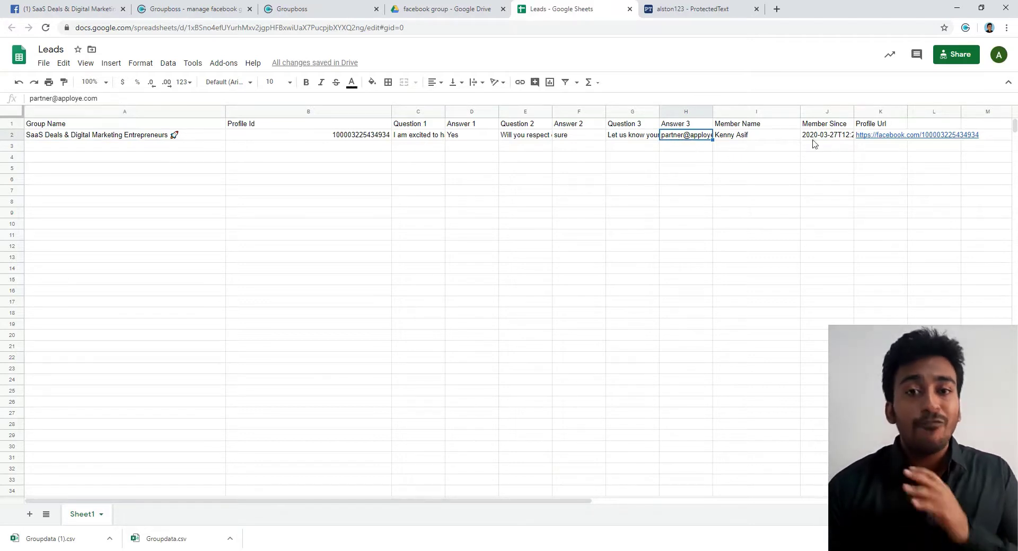
click(719, 158)
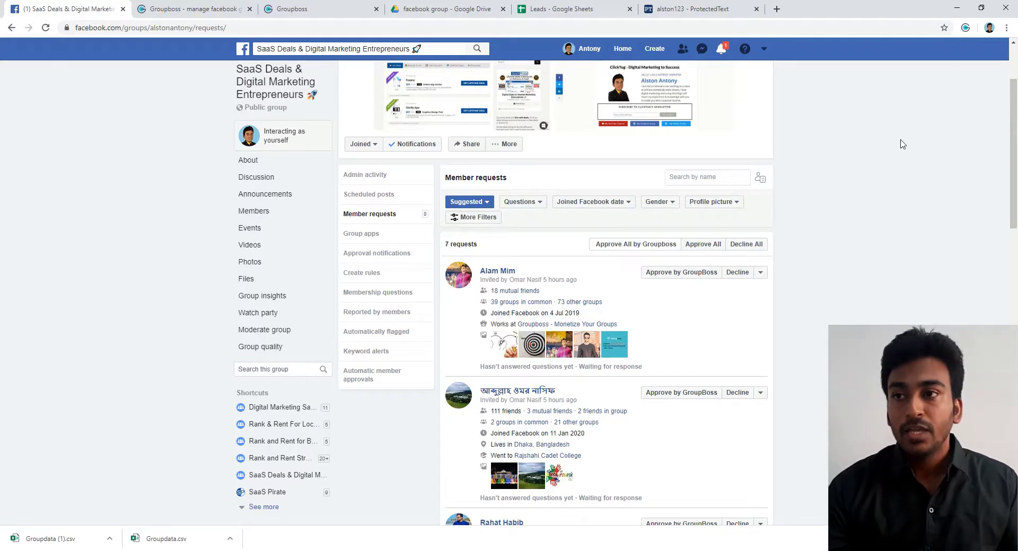
Step: Back on the Facebook member requests page, approve all remaining requests through Groupboss and confirm
scroll(899, 145, down, 1)
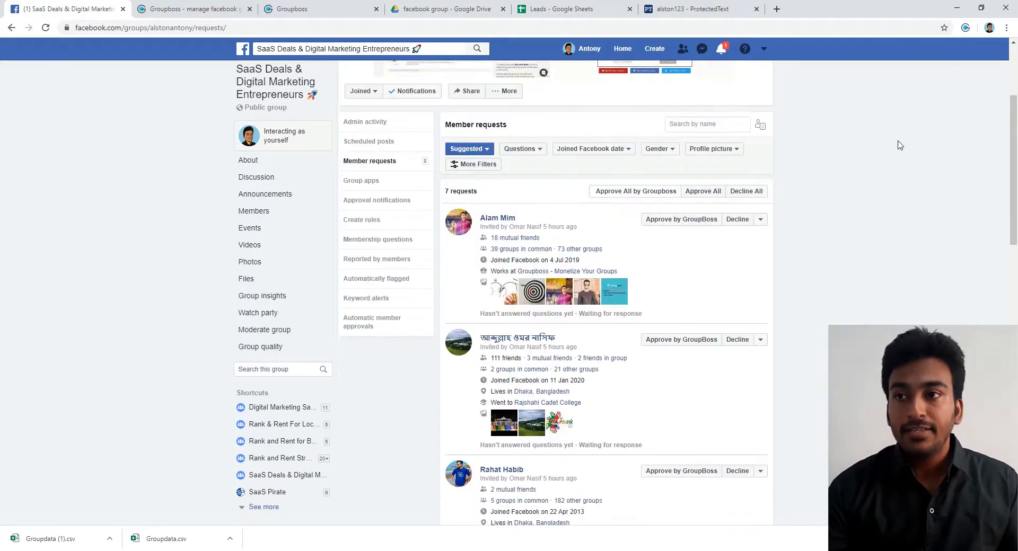
click(607, 192)
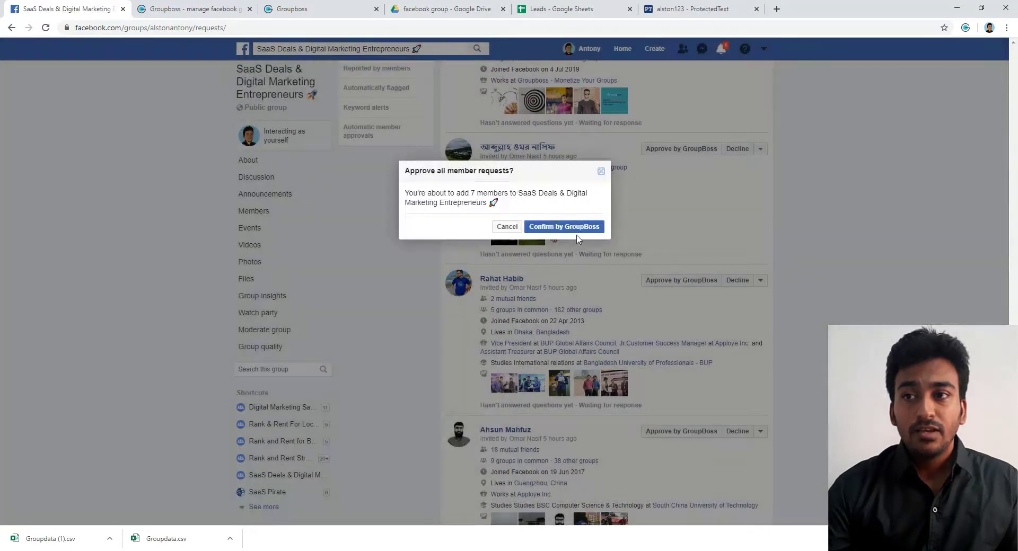
click(583, 234)
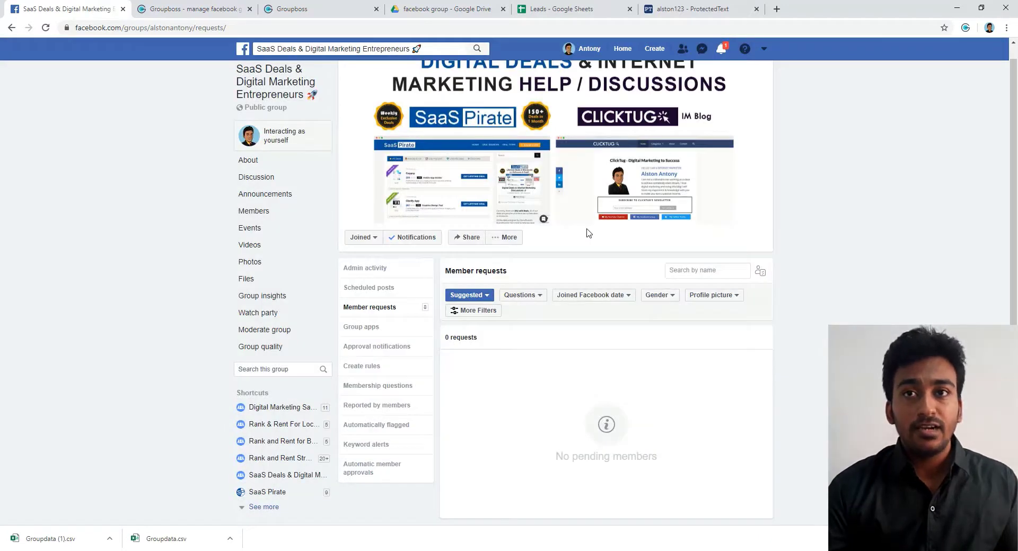
Step: Switch to the Groupboss data table page and review the newly approved members with 10 rows shown per page
click(203, 7)
click(271, 9)
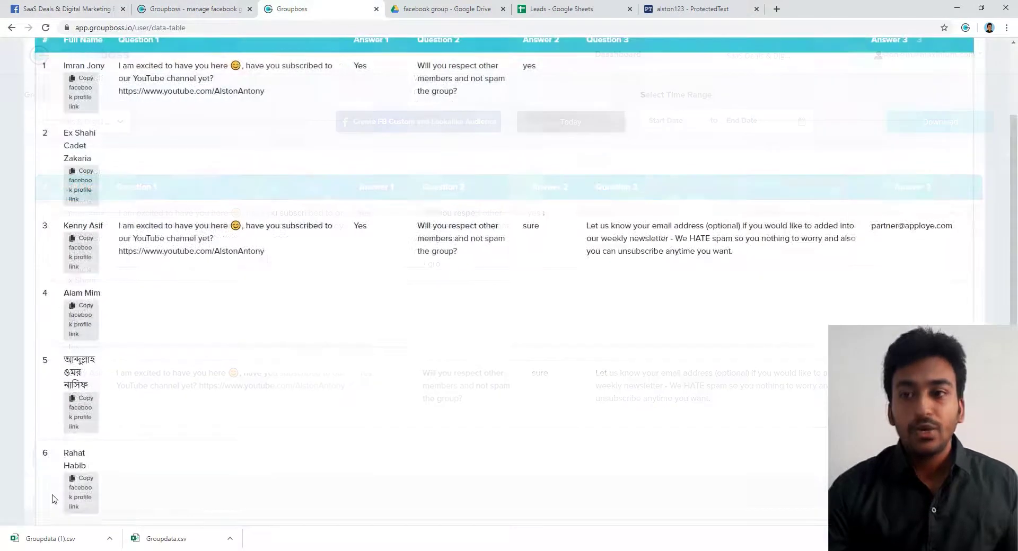
scroll(261, 334, down, 7)
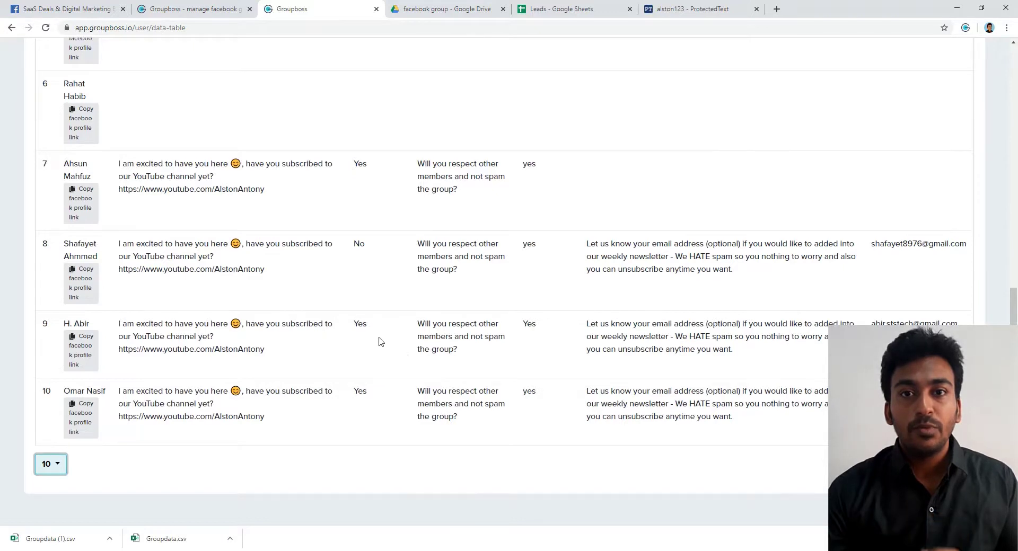
scroll(379, 341, up, 3)
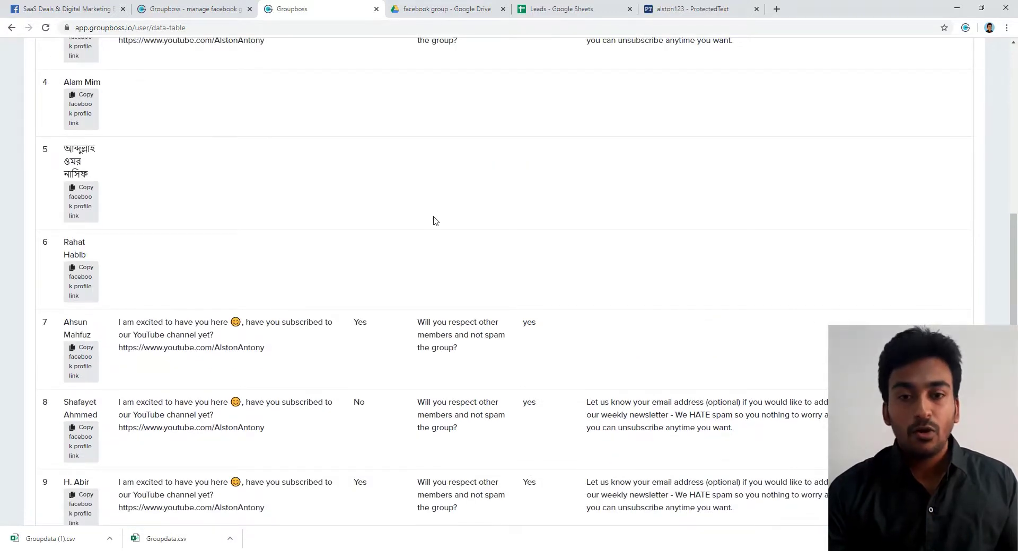
scroll(643, 297, down, 3)
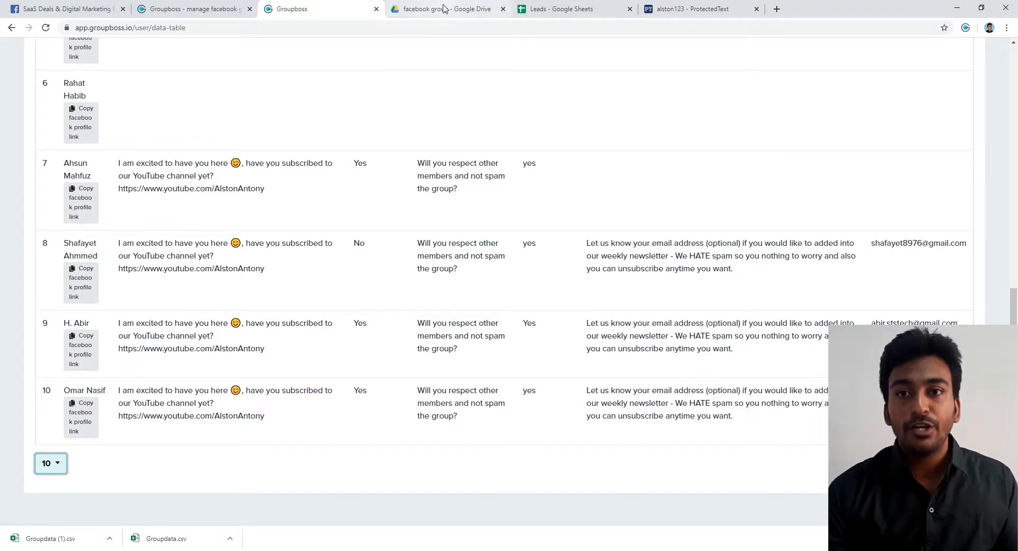
Step: Check the newly approved members' rows in the Leads spreadsheet and return to the Facebook member requests page
click(557, 9)
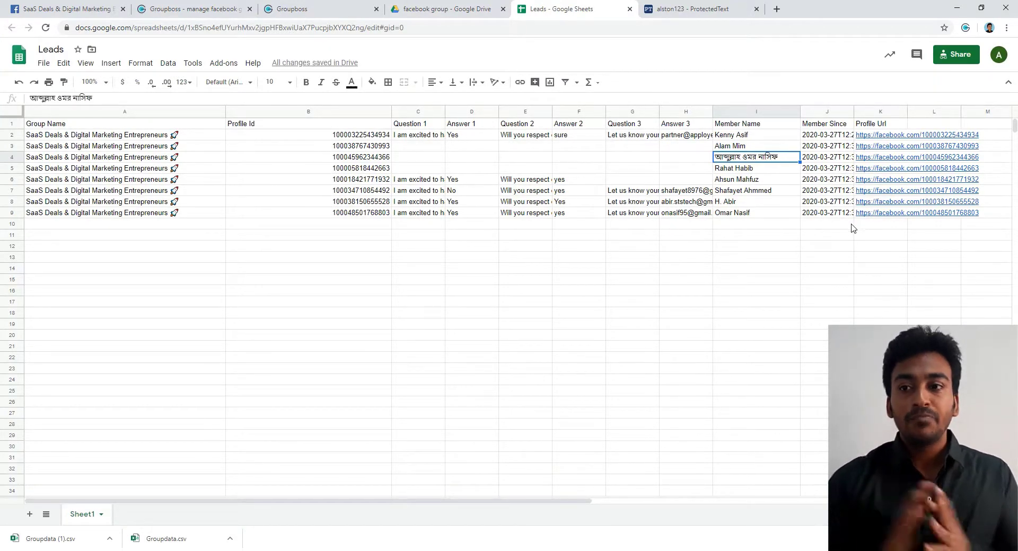
click(63, 9)
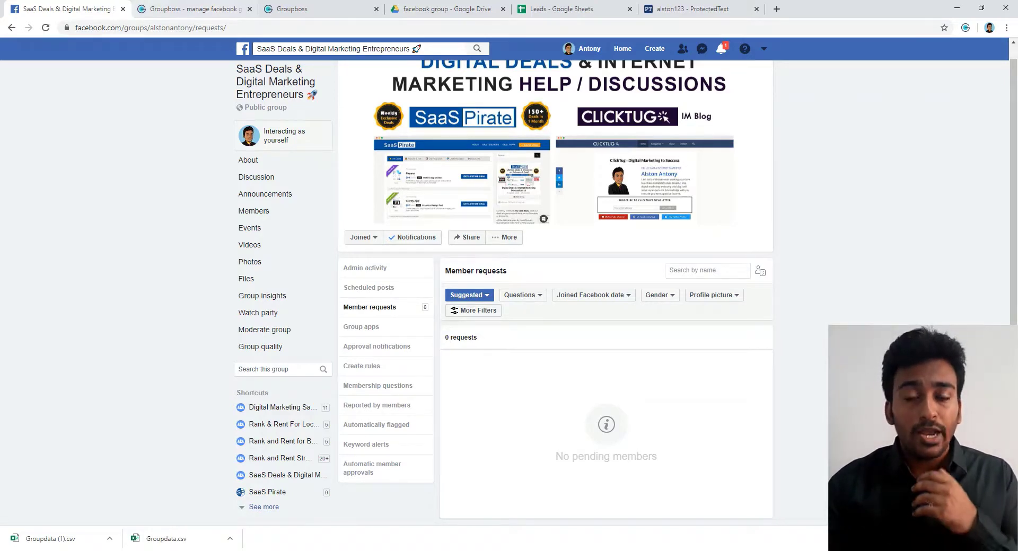
Step: Switch to the Groupboss data table, download the group's member data as a CSV file and open it in Excel
key(ctrl+Tab)
key(ctrl+Tab)
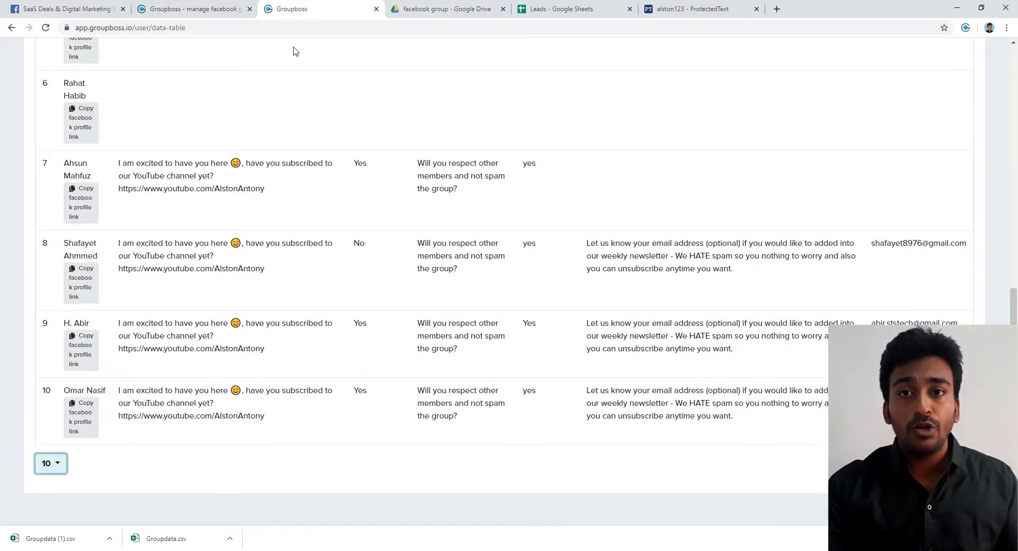
scroll(330, 154, up, 7)
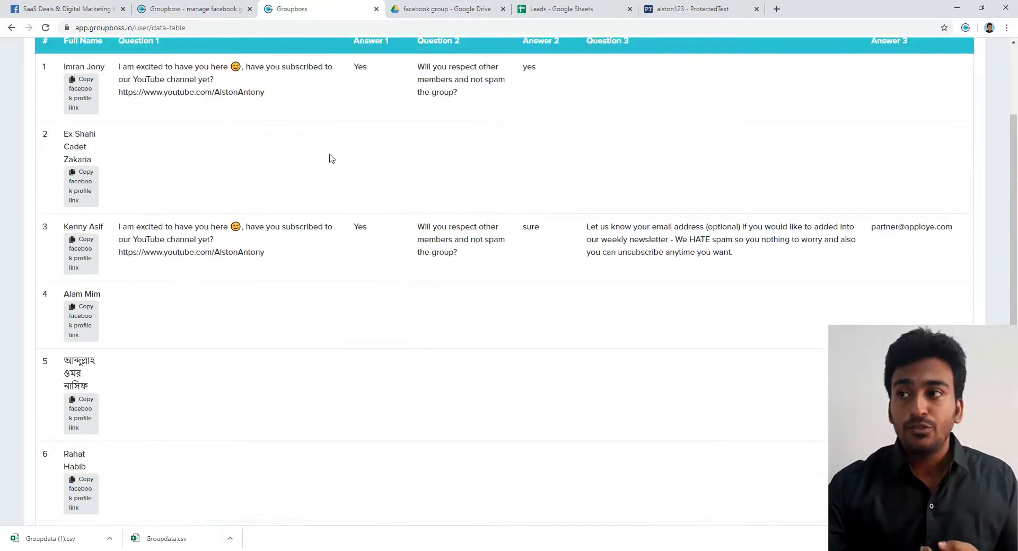
scroll(329, 158, up, 3)
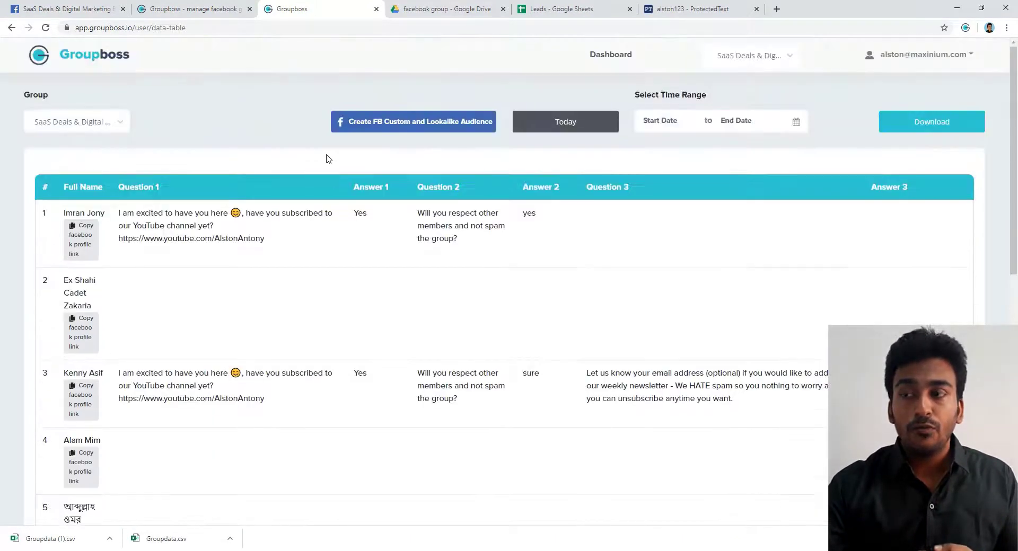
click(957, 133)
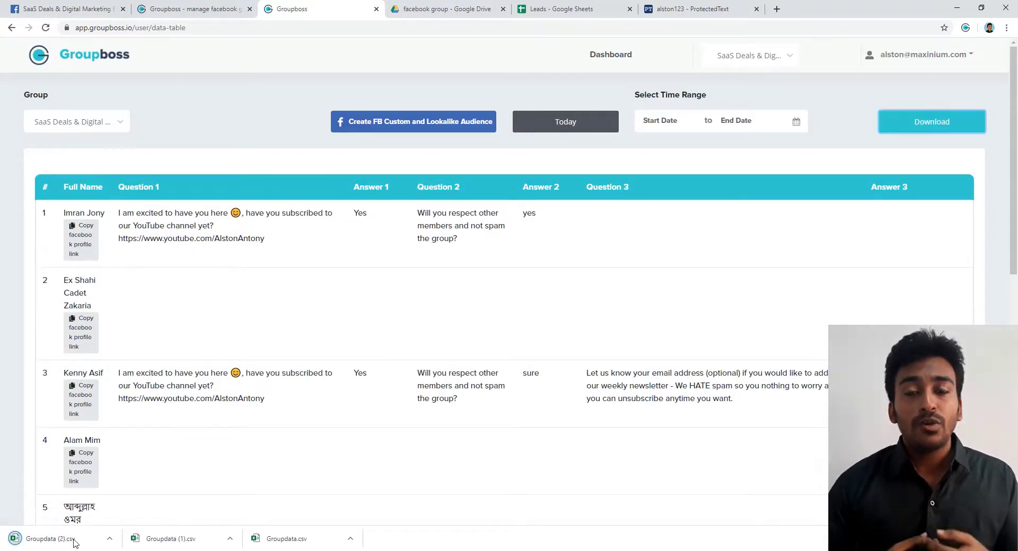
click(71, 541)
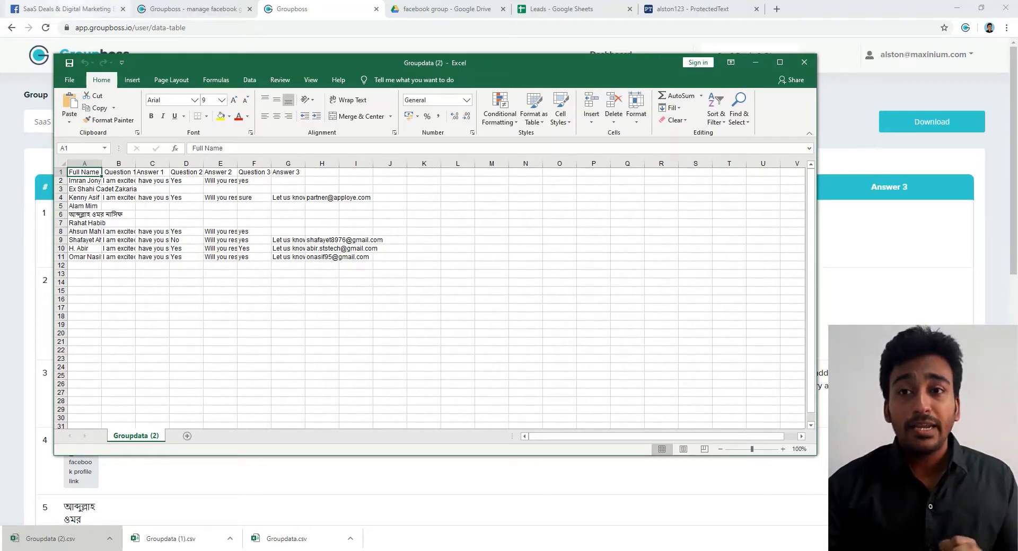
Step: Return to Facebook and open the SaaS Deals & Digital Marketing Entrepreneurs group's discussion page
click(69, 9)
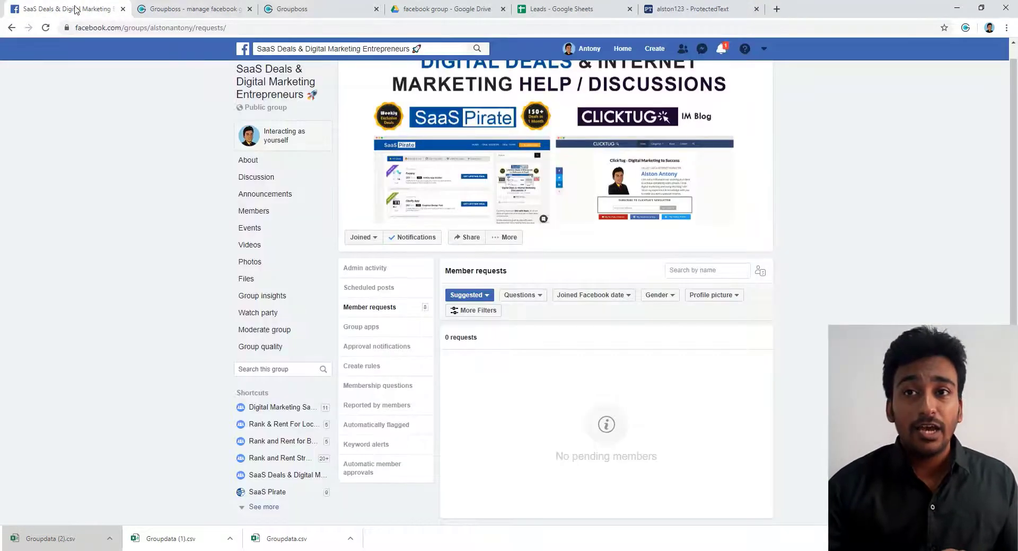
click(265, 87)
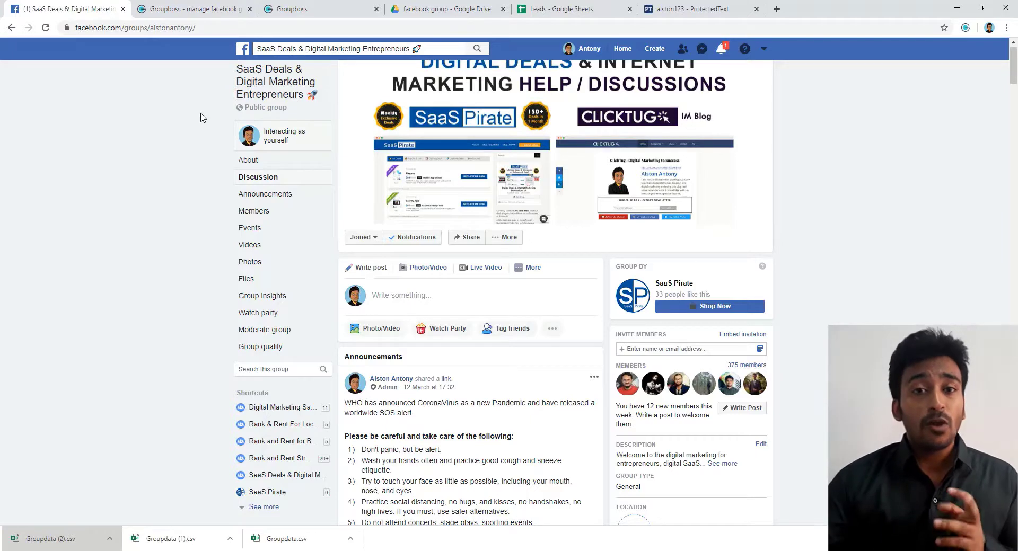
scroll(217, 288, up, 1)
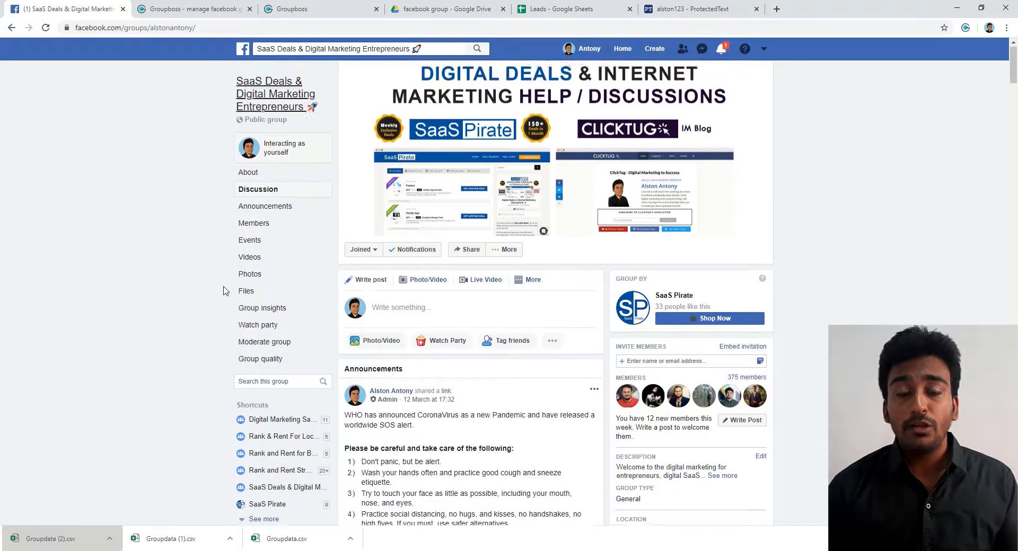